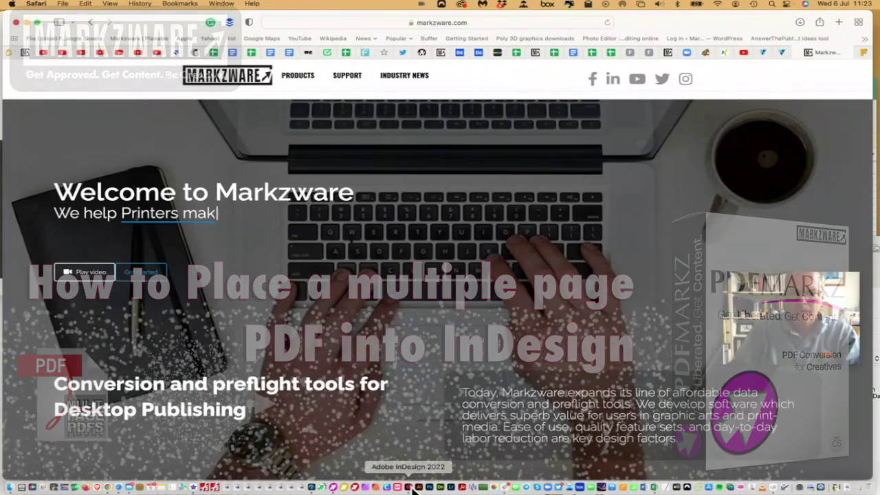
- Switch from the Markzware site in Safari to Adobe InDesign 2022 via its Dock icon
click(410, 487)
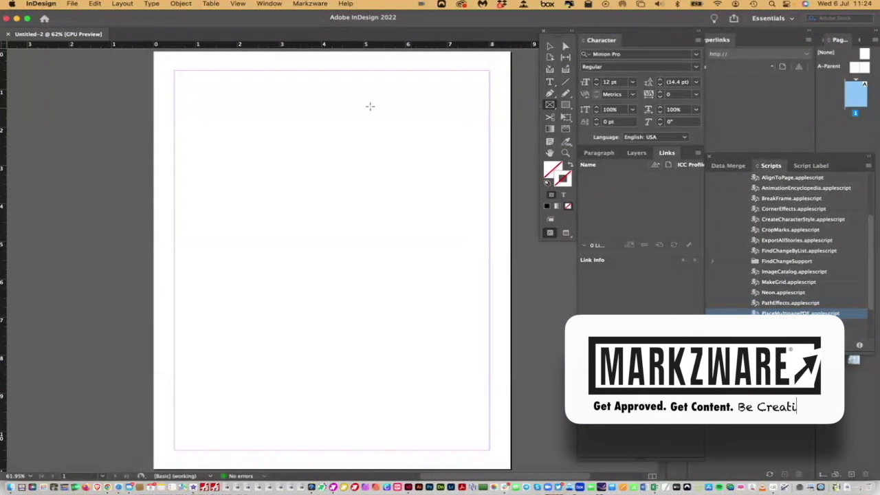
- Draw an empty rectangle frame in the upper-left of page 1 of Untitled-2
drag(192, 86, 350, 270)
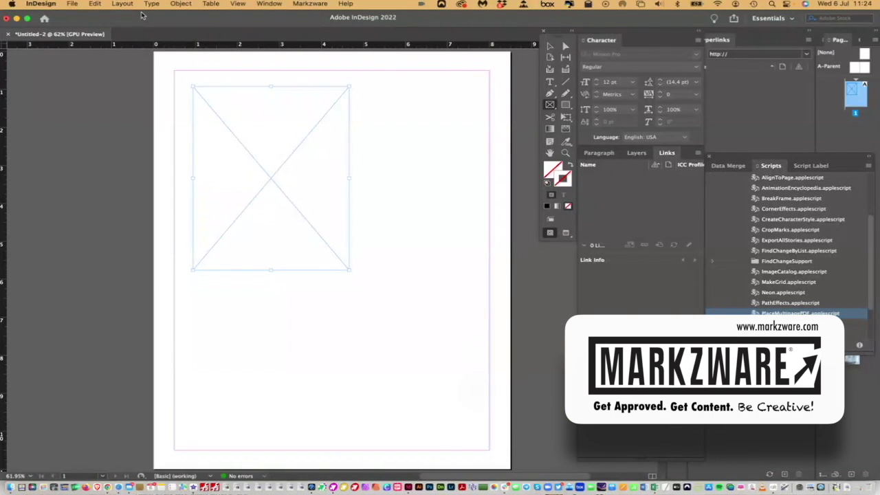
- Place the Dealer Sales Guide PDF into the empty frame
key(super+d)
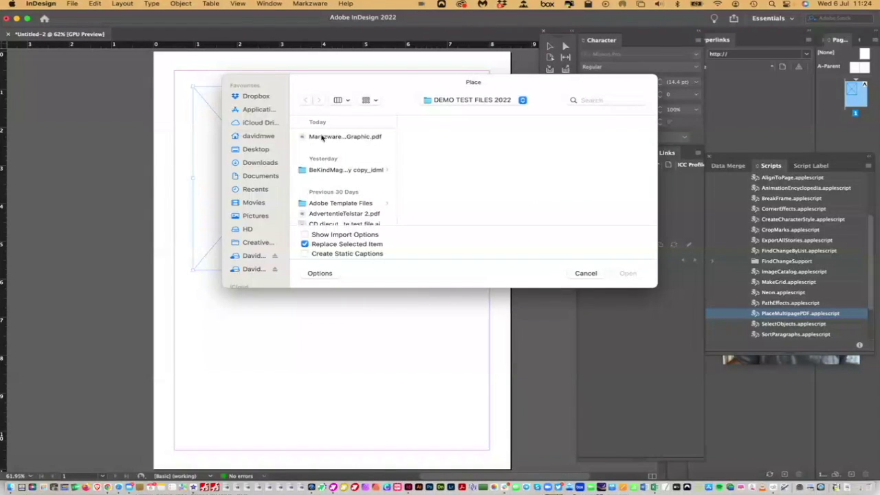
click(328, 138)
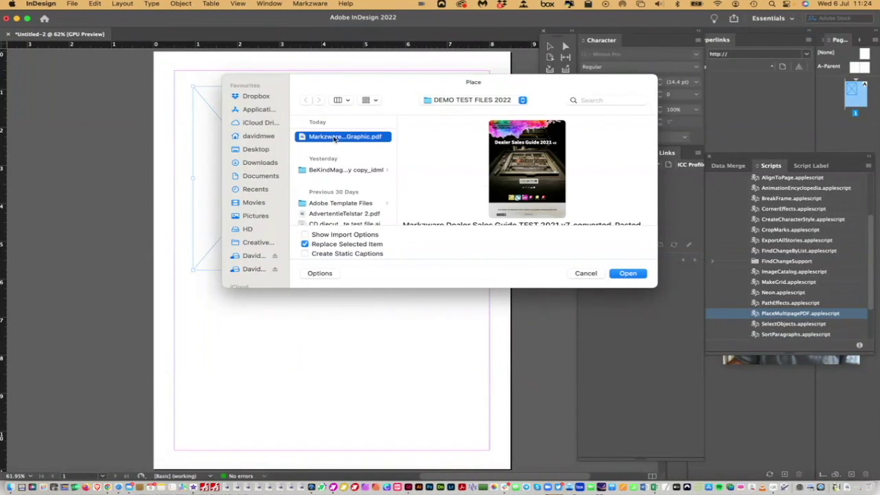
click(627, 273)
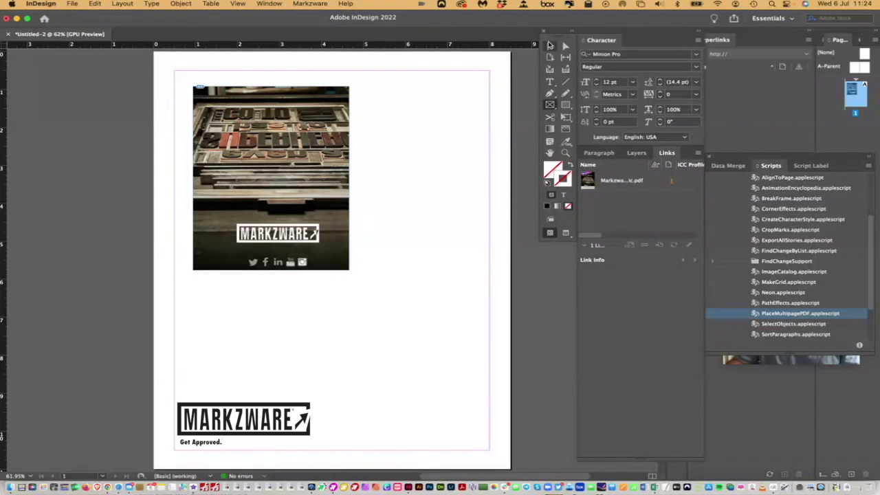
- Fit the PDF proportionally in its frame, nudge it right, then delete it
click(181, 3)
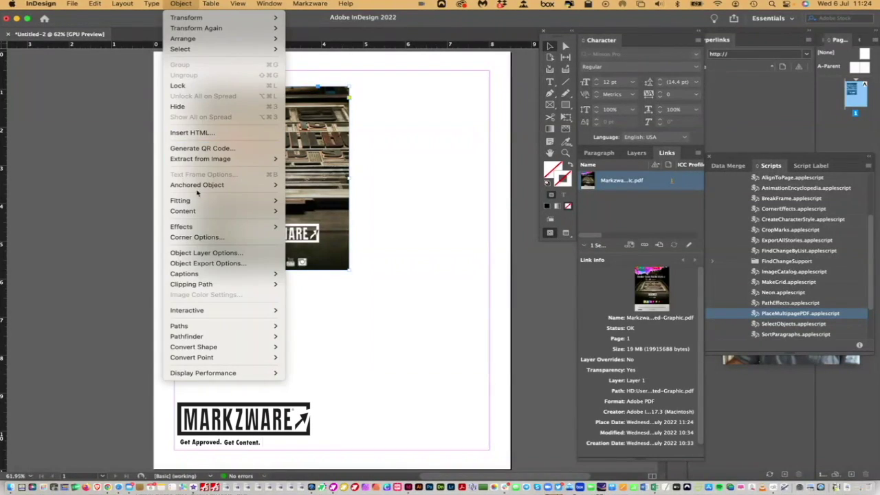
mouse_move(227, 201)
click(353, 213)
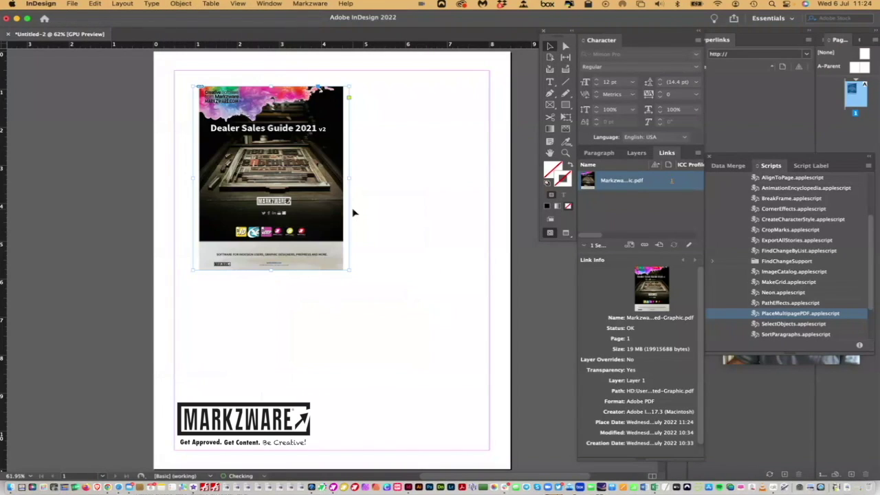
drag(303, 140, 308, 137)
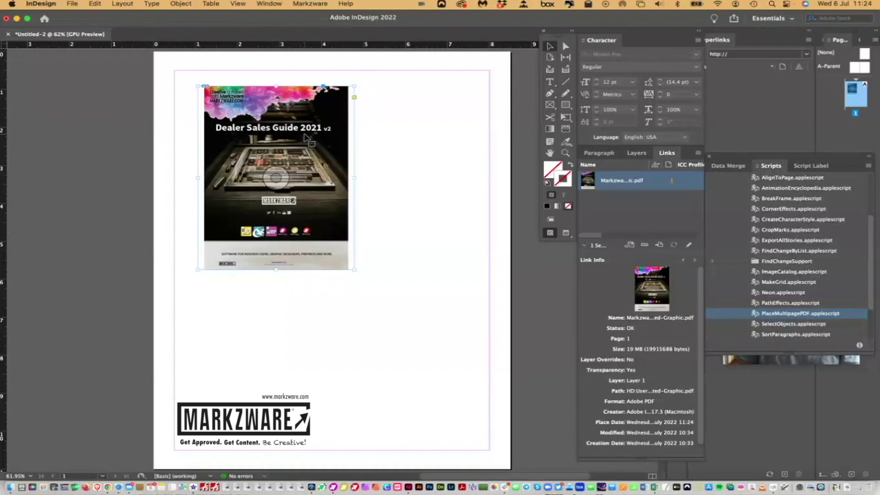
key(Delete)
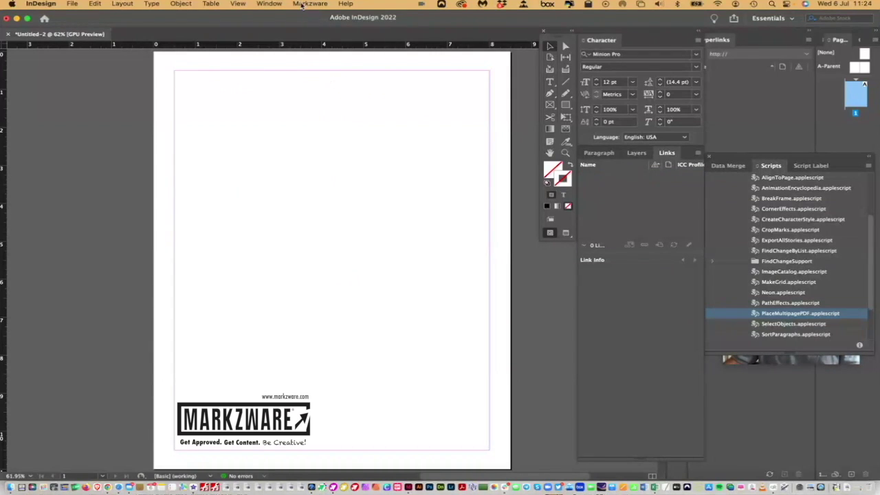
- Show the Scripts panel from Window > Utilities
click(269, 4)
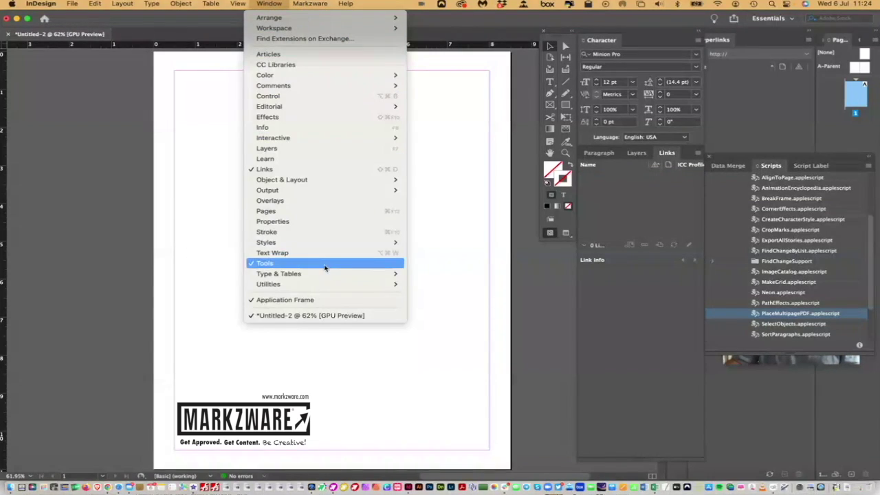
mouse_move(331, 288)
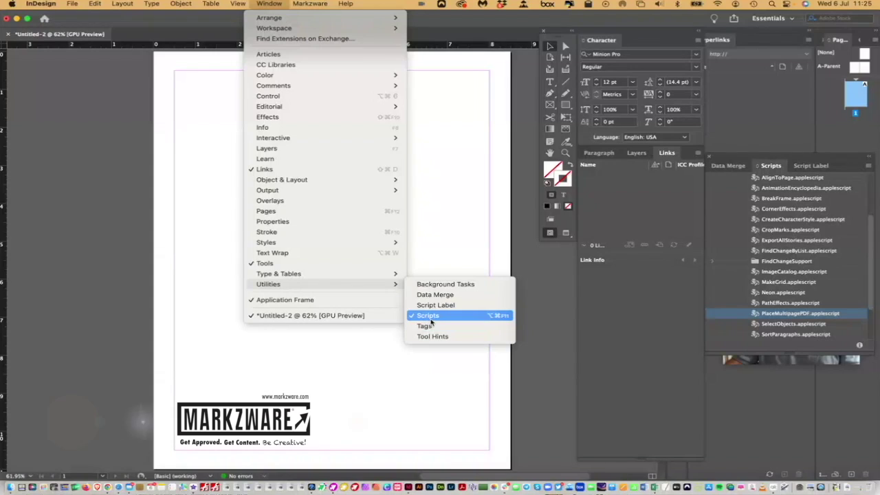
click(795, 157)
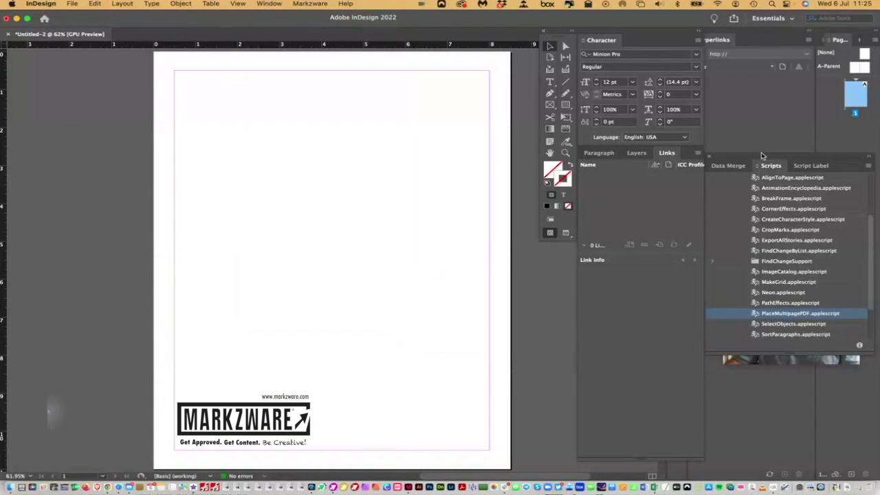
drag(762, 156, 457, 143)
scroll(428, 191, up, 3)
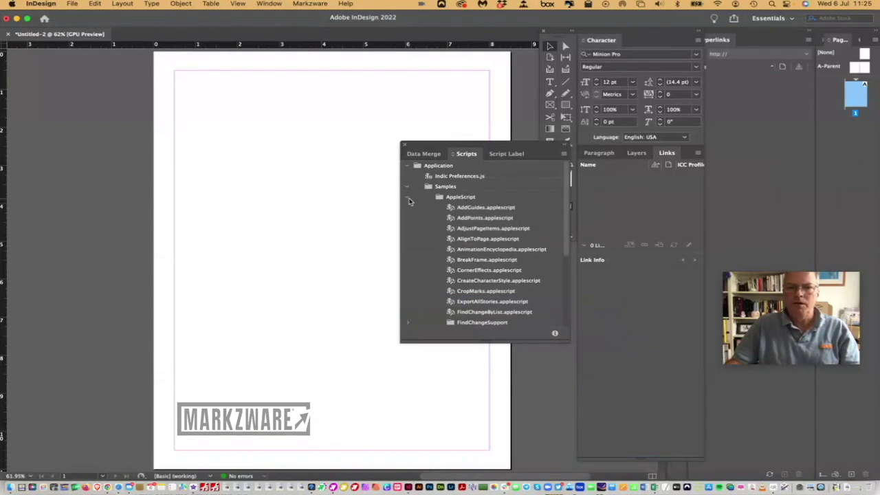
- Expand Application > Samples > AppleScript and run PlaceMultipagePDF.applescript
click(408, 198)
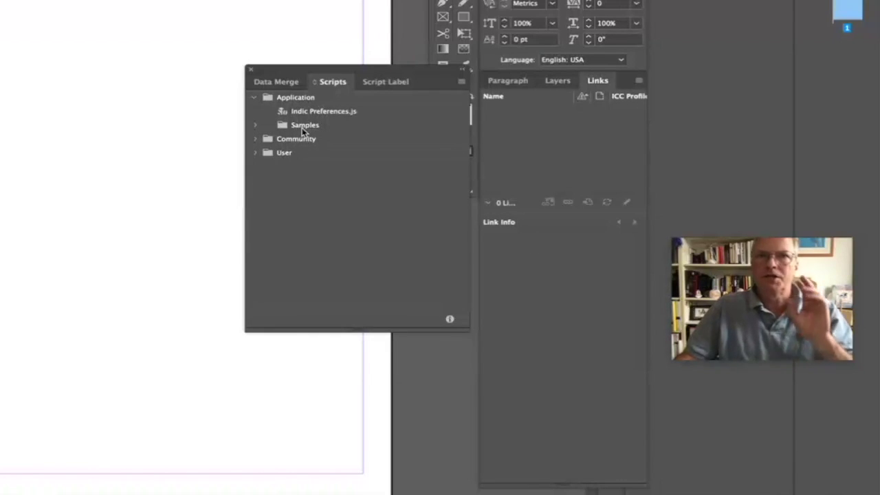
click(256, 125)
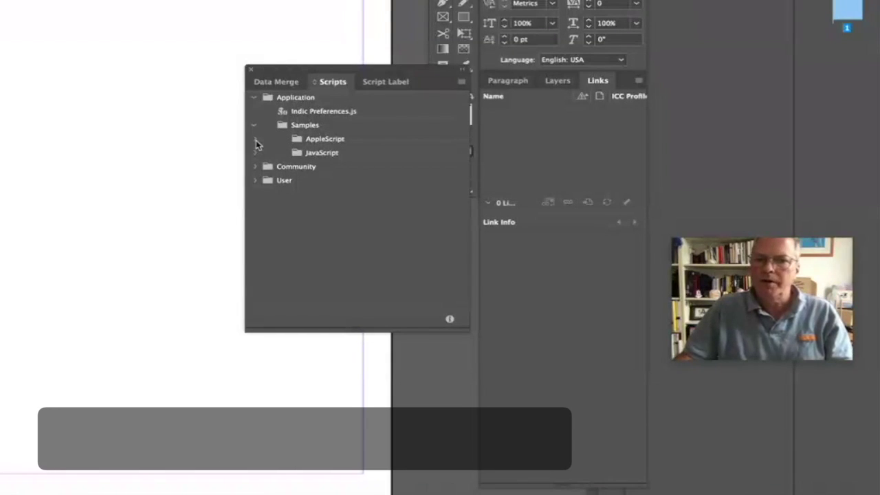
click(255, 140)
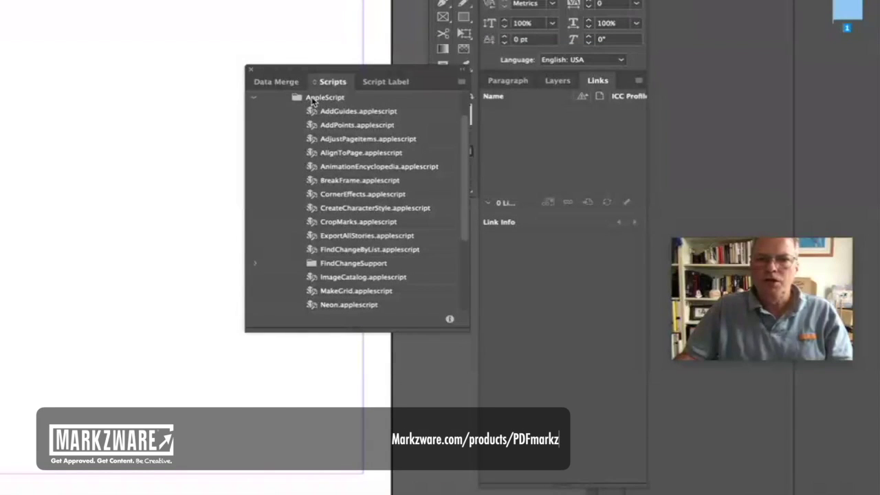
drag(293, 70, 731, 62)
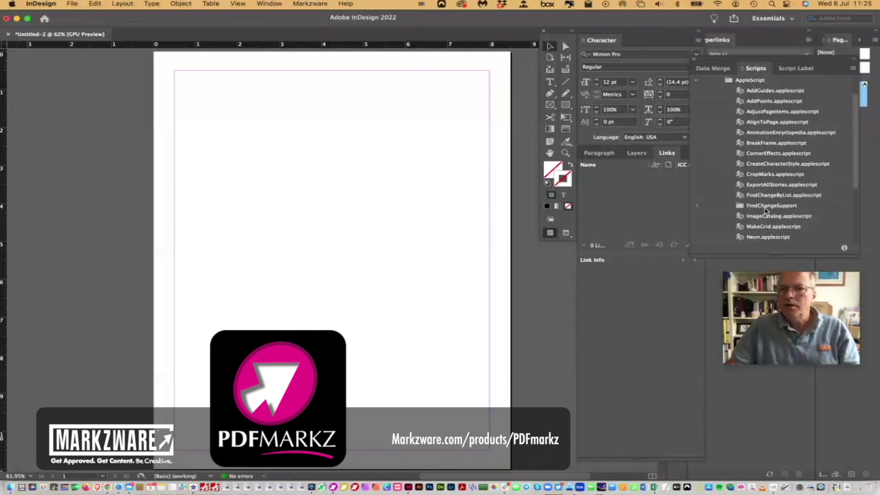
scroll(766, 211, down, 3)
click(766, 207)
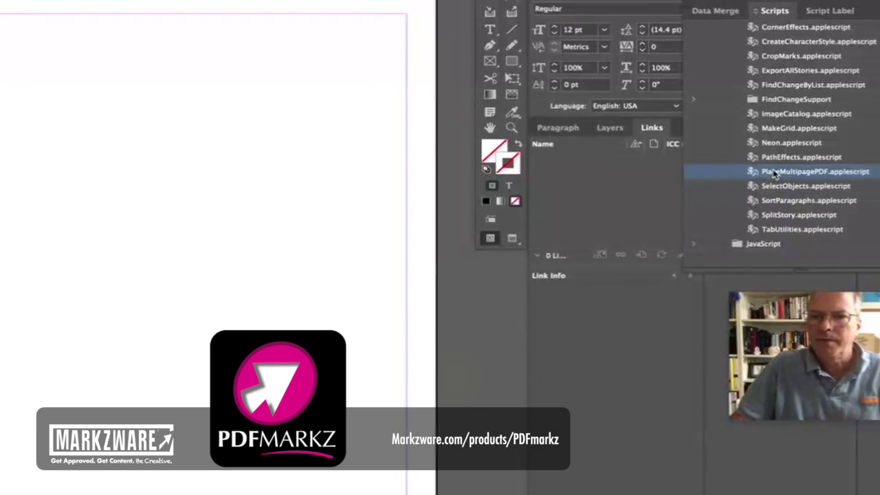
double_click(781, 174)
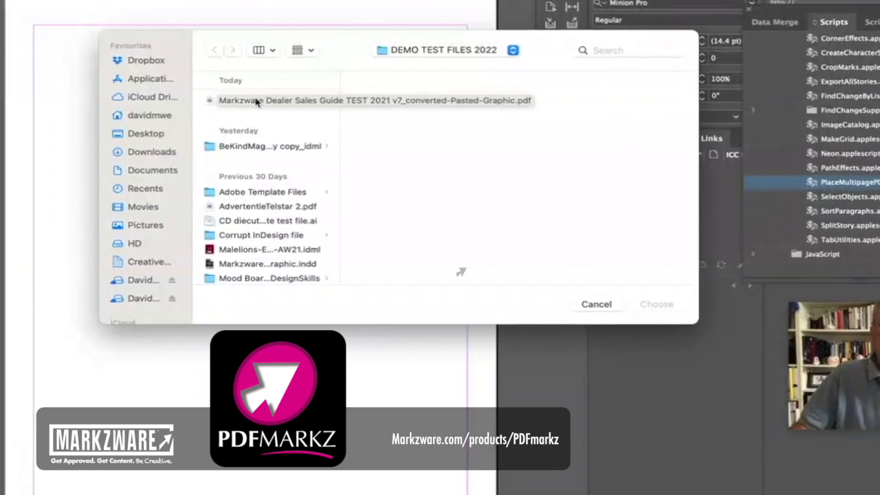
- Choose the Dealer Sales Guide PDF and place all its pages, starting at page 1
click(263, 102)
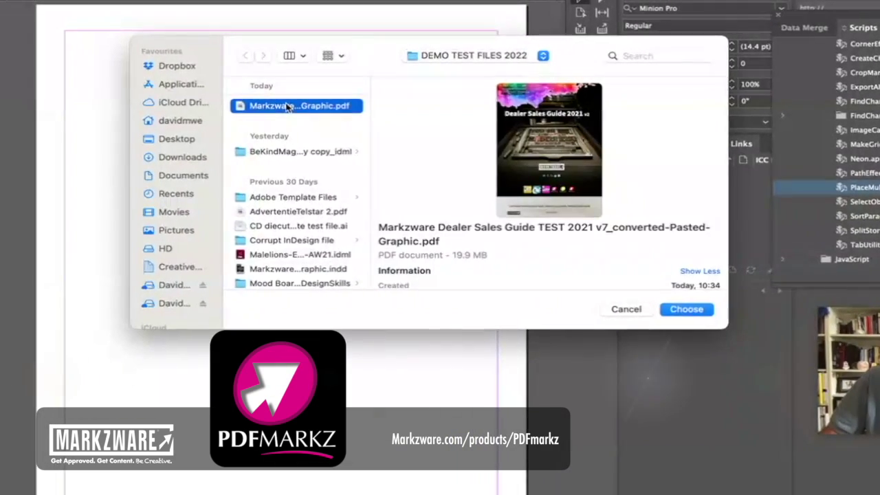
click(569, 200)
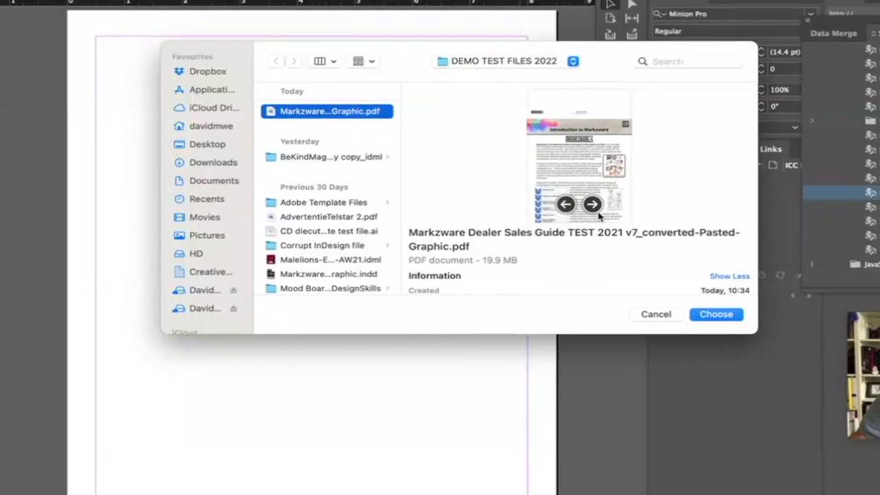
click(724, 315)
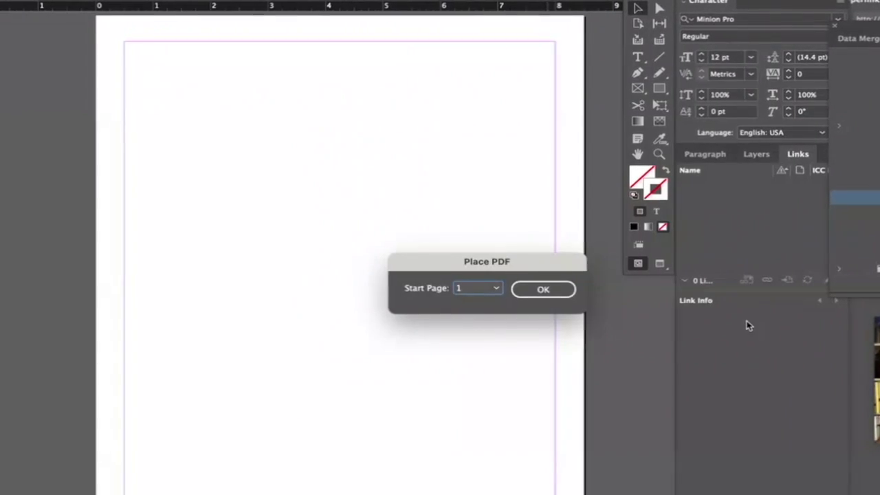
click(548, 291)
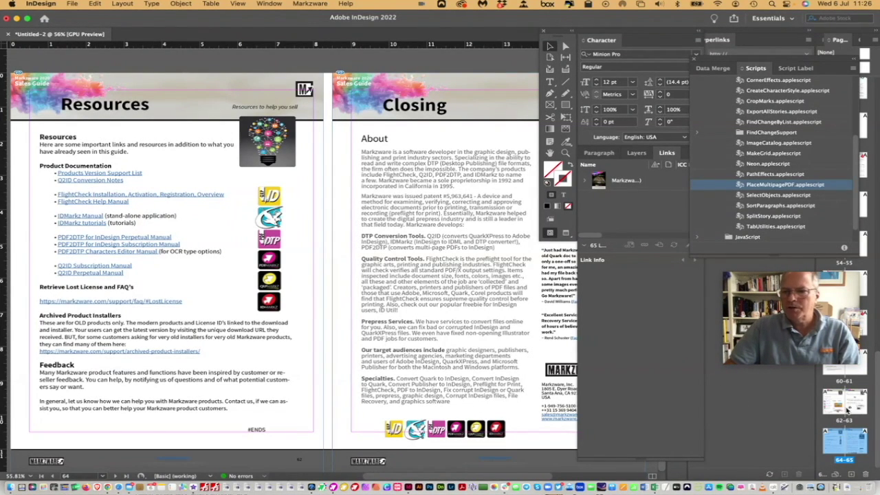
- Select the placed PDF on the Closing page and nudge it slightly
scroll(848, 409, up, 10)
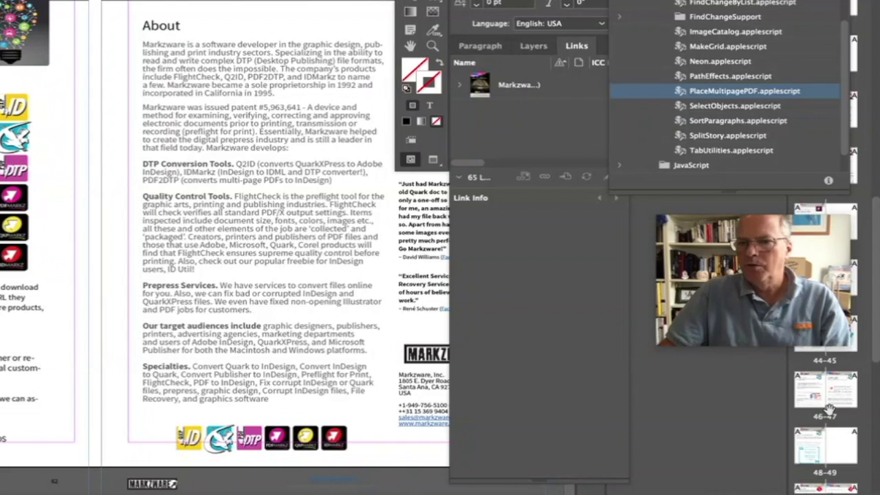
scroll(831, 411, up, 15)
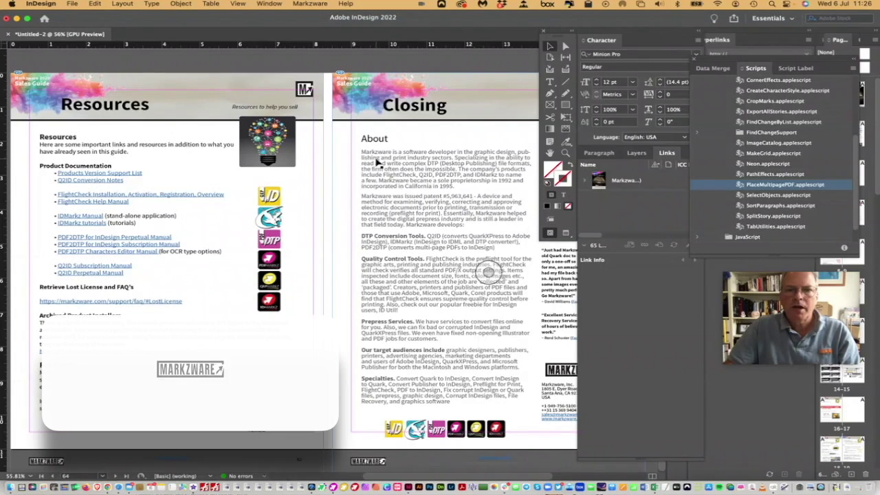
click(379, 155)
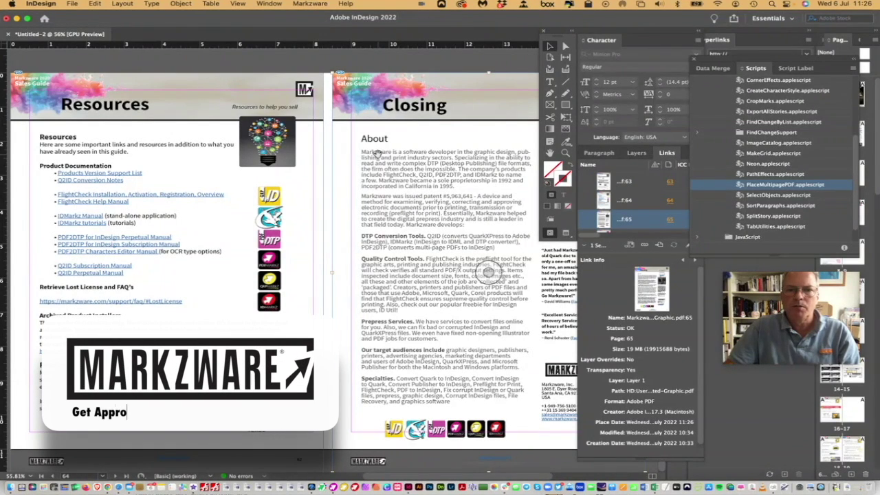
drag(378, 154, 389, 135)
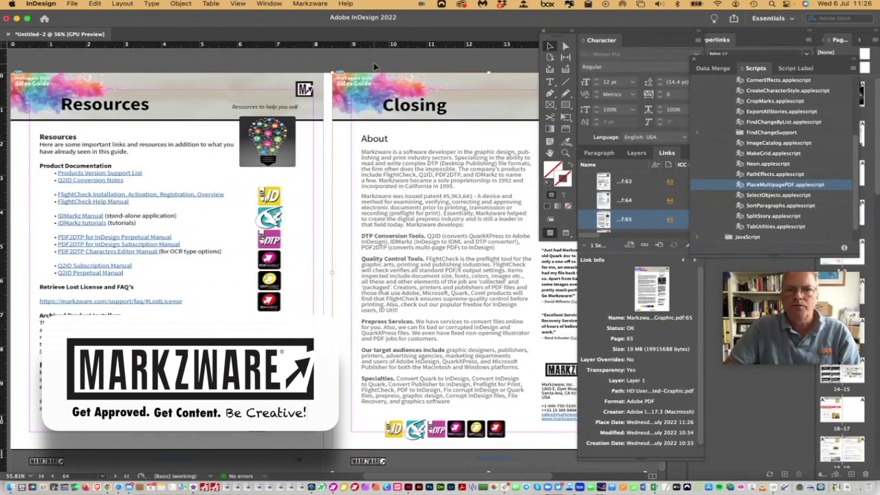
click(489, 272)
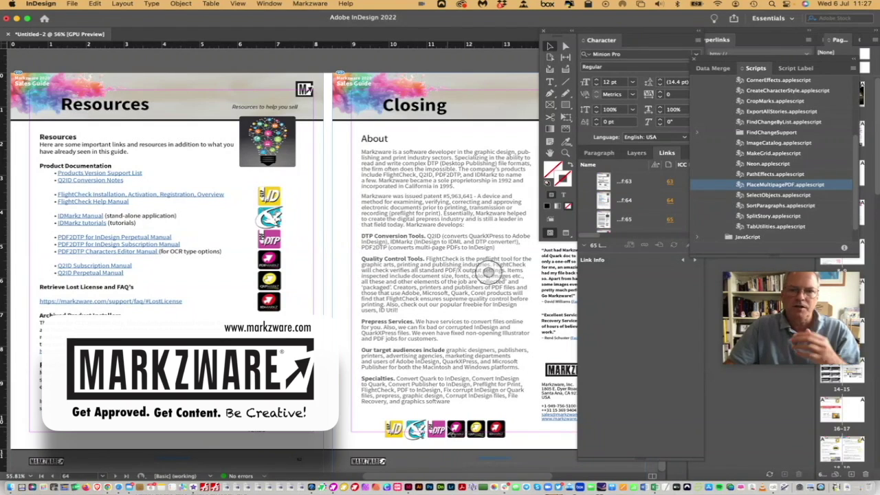
- Show Link Info for the f:65 link, then the f:64 link
click(635, 220)
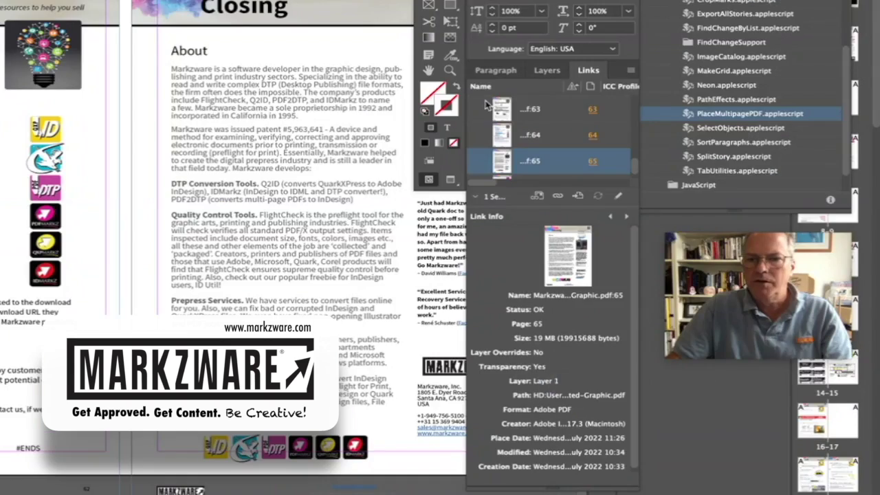
click(530, 136)
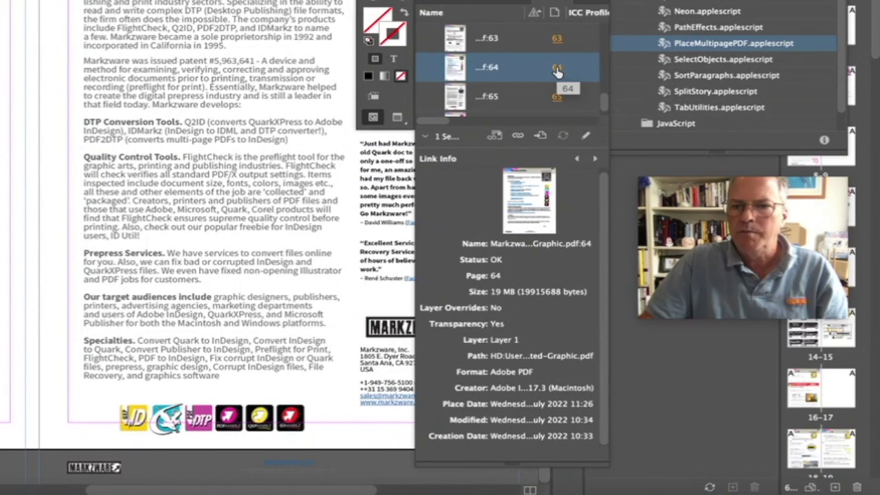
right_click(557, 72)
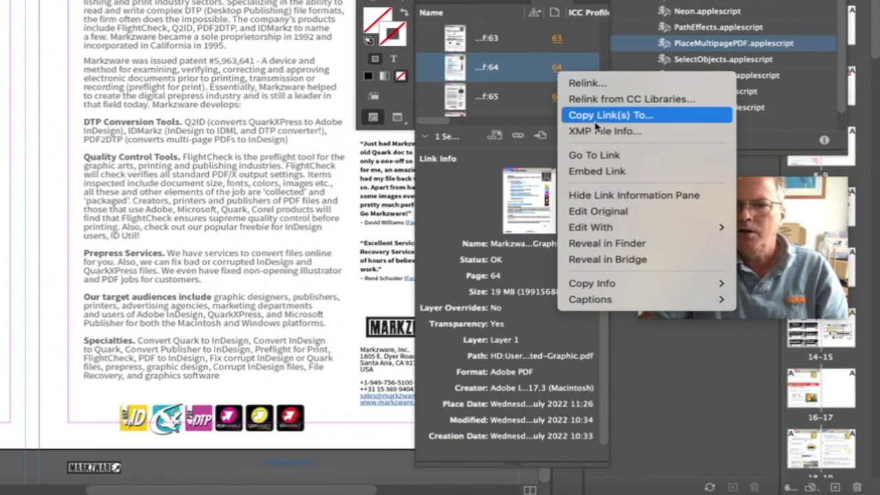
- Edit the f:64 link's PDF with FlightCheck 2022.app
mouse_move(619, 234)
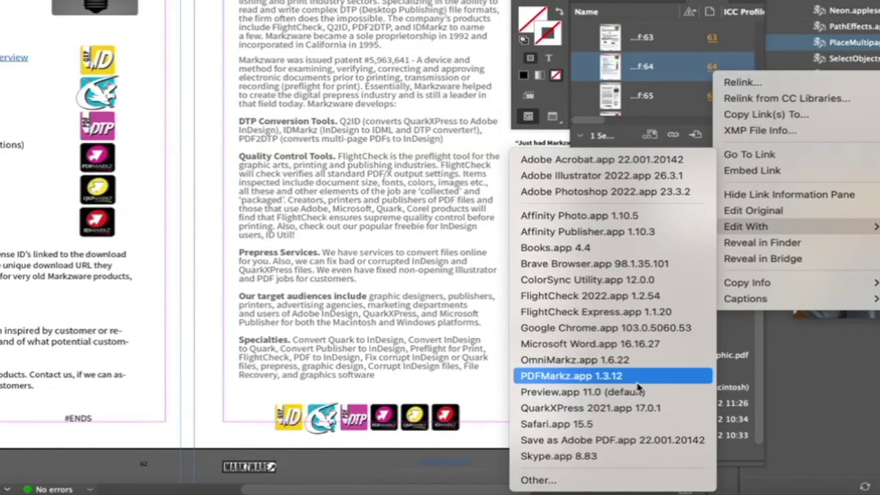
click(623, 295)
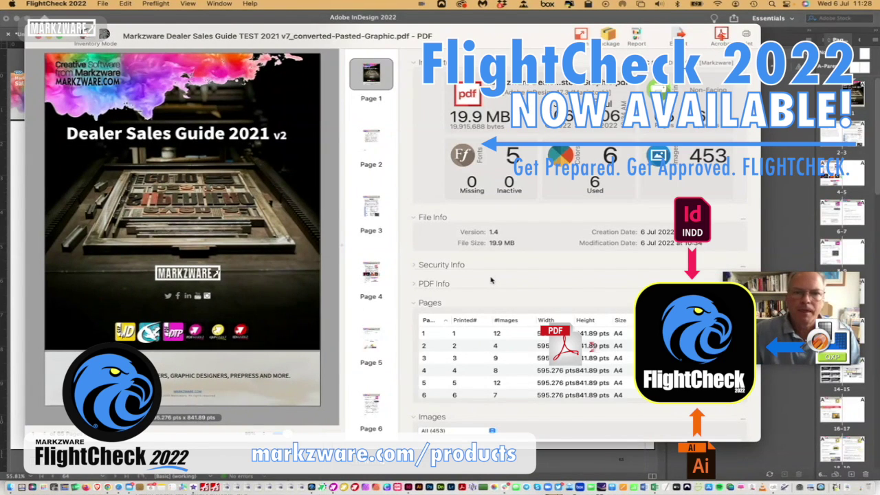
- Scroll through the PDF in FlightCheck and go to page 64
scroll(372, 242, down, 10)
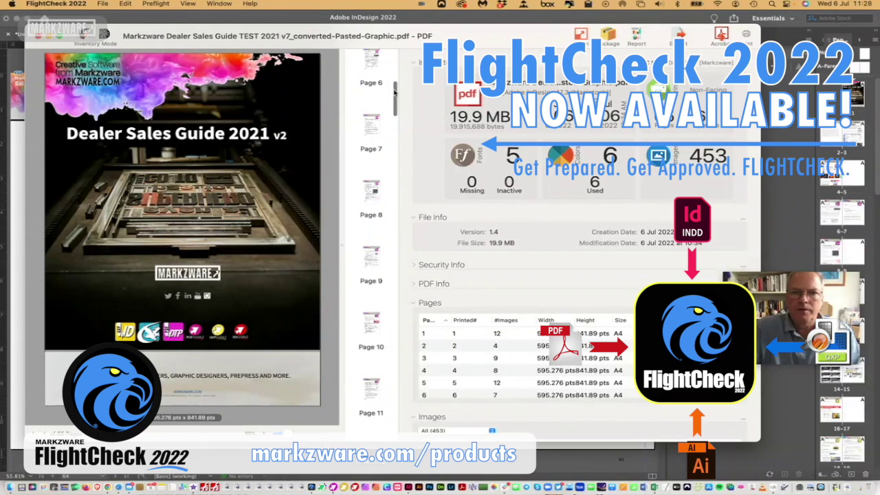
drag(395, 92, 395, 406)
click(372, 339)
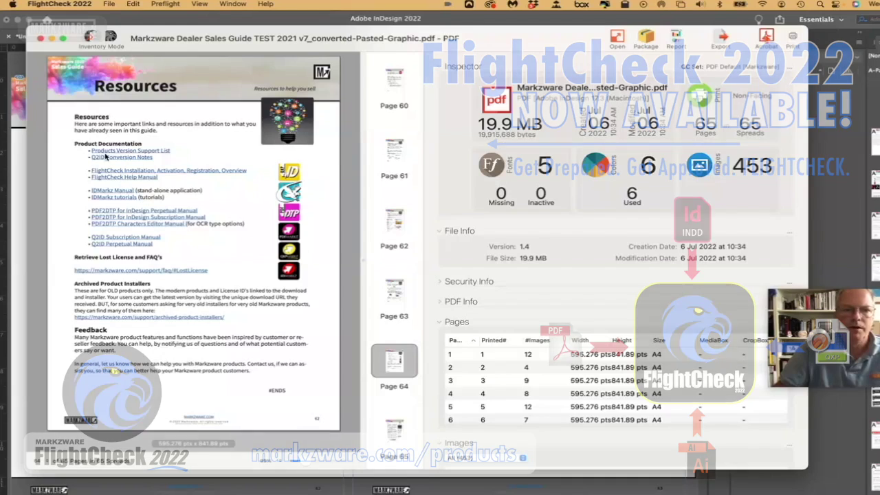
scroll(489, 274, down, 6)
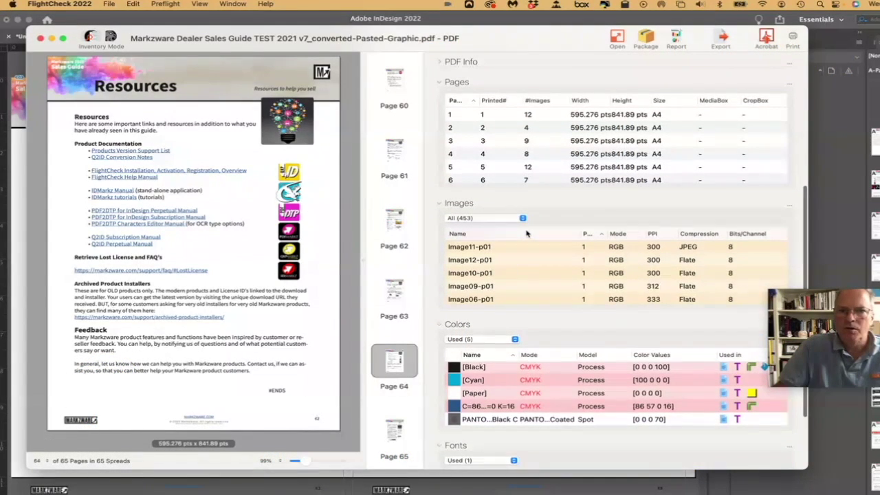
scroll(527, 235, up, 6)
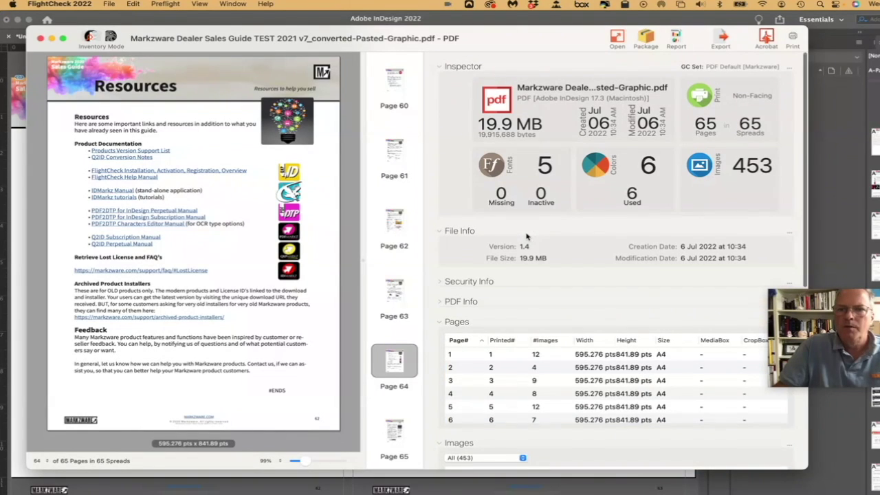
- In Preflight Mode, inspect out-of-range resolution details for Image441-p64.tif and Image444-p64.tif
click(112, 37)
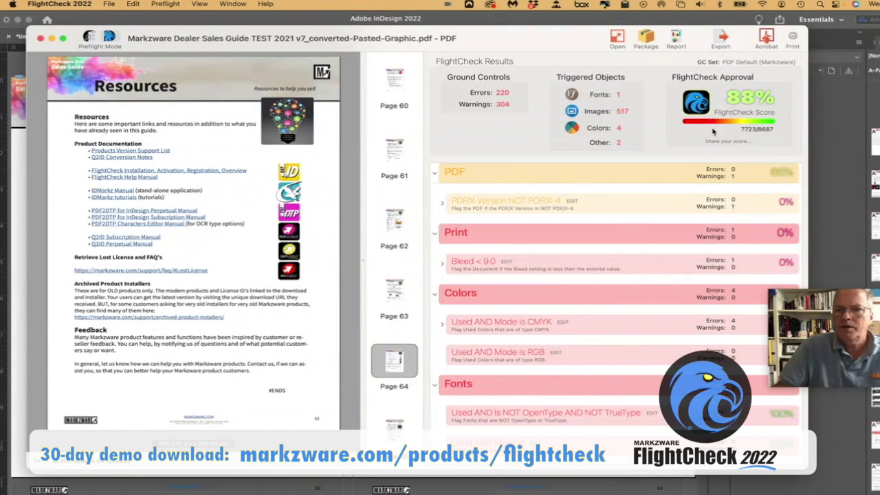
scroll(667, 217, down, 5)
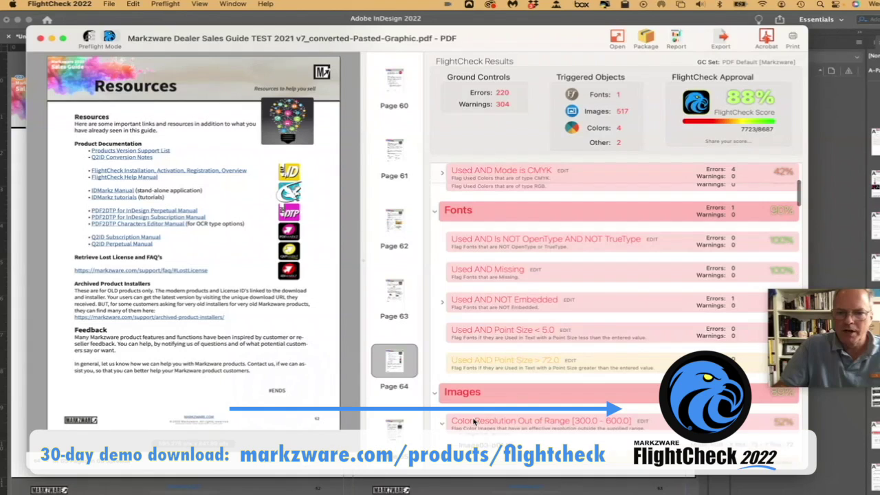
scroll(512, 426, down, 20)
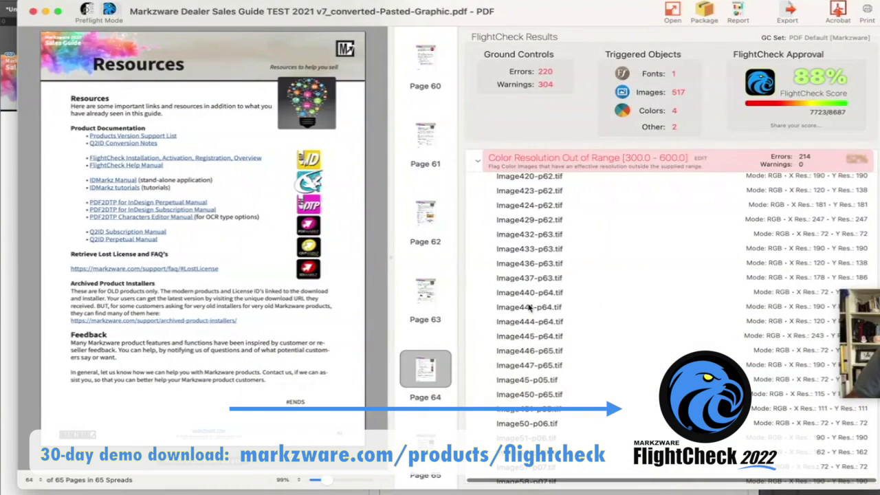
click(488, 306)
double_click(530, 308)
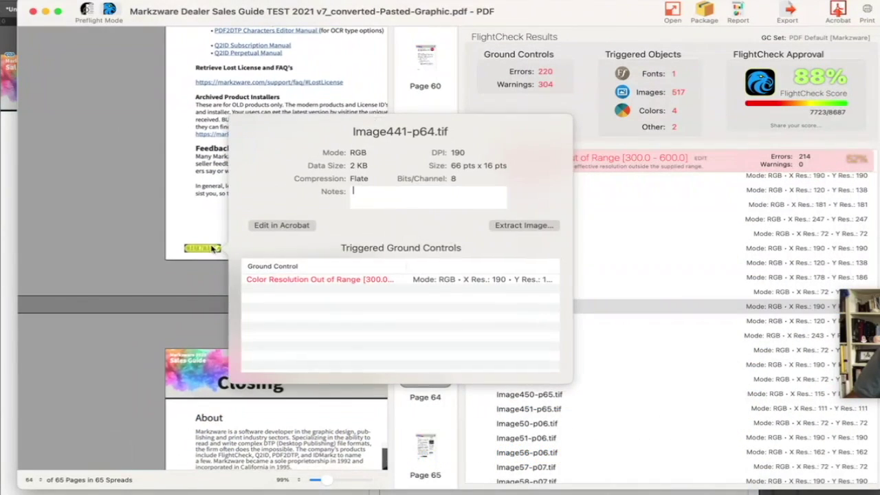
click(649, 319)
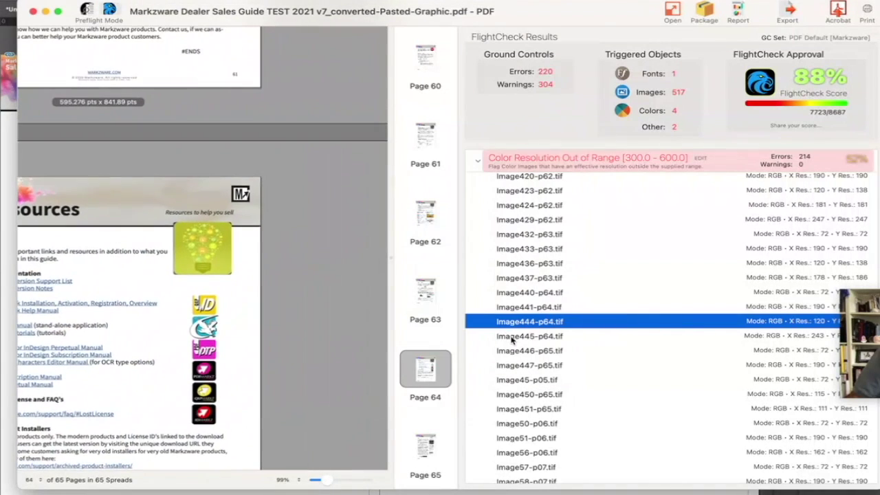
double_click(512, 316)
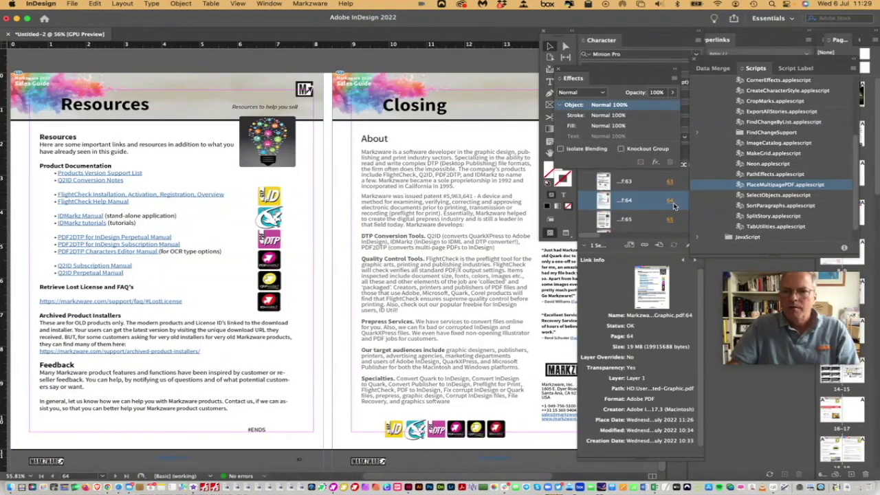
- Open the f:64 link's PDF with PDFMarkz.app through Edit With
right_click(672, 204)
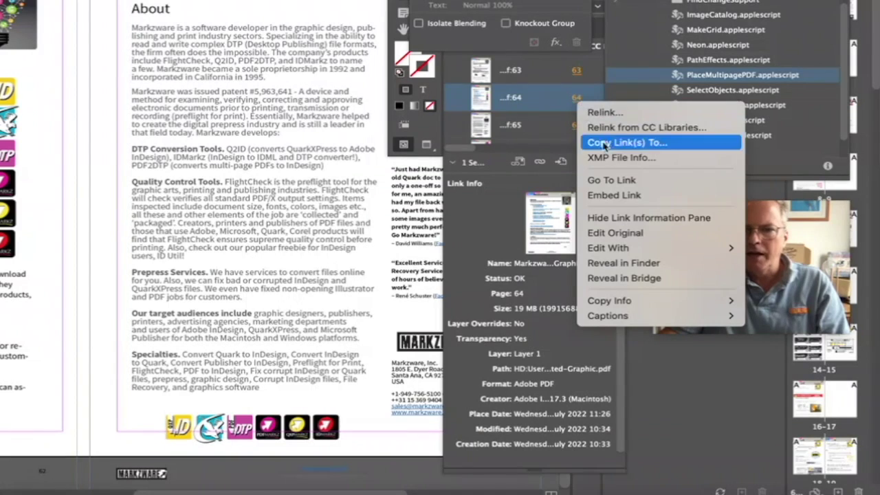
mouse_move(707, 304)
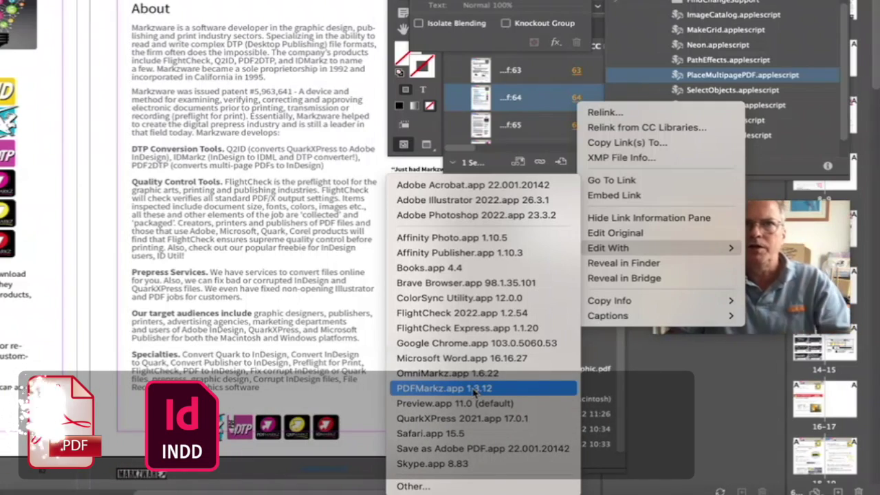
click(474, 388)
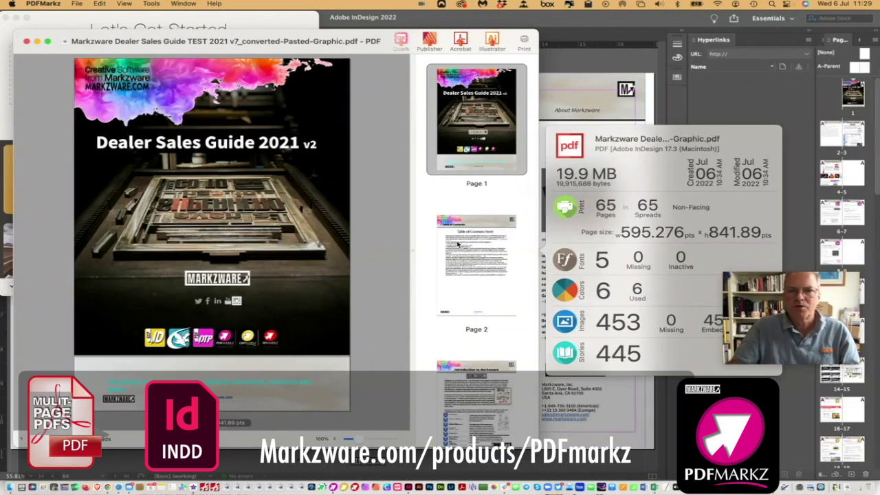
- Jump to page 64 in PDFMarkz and export the PDF to an editable InDesign document
scroll(433, 268, down, 6)
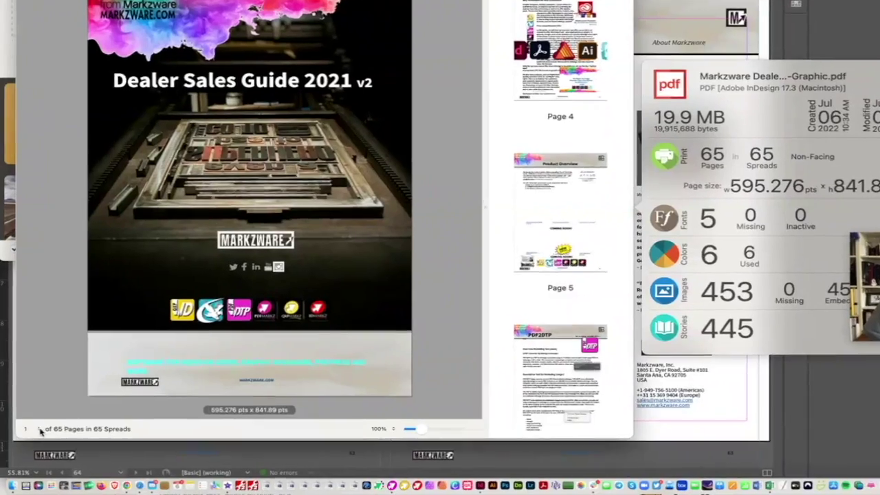
click(40, 432)
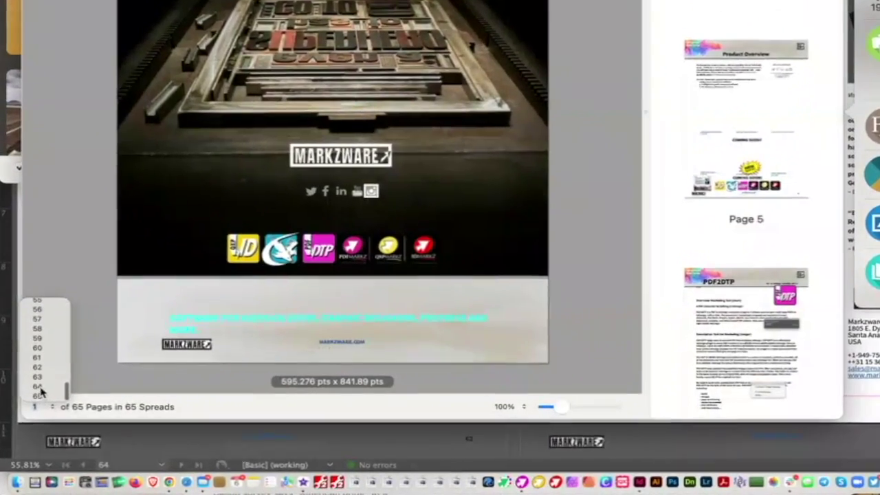
click(42, 389)
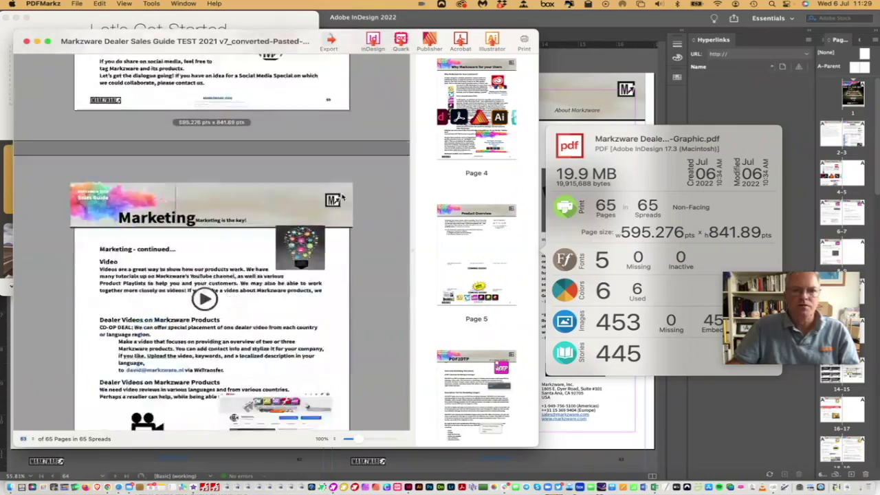
scroll(347, 198, down, 5)
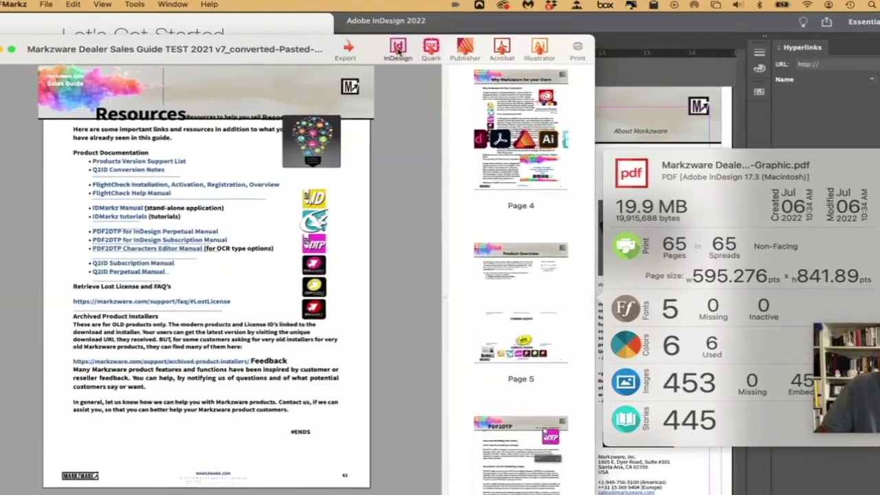
click(398, 52)
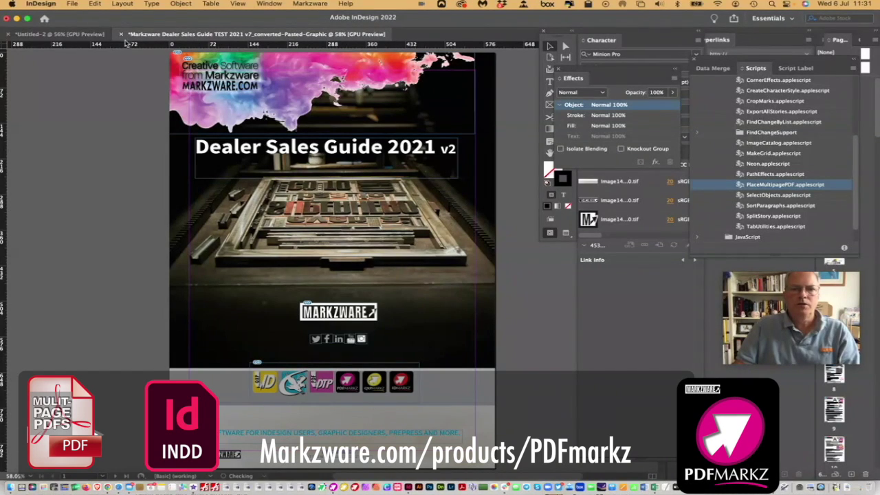
- Switch between Untitled-2 and the converted Dealer Sales Guide, ending on the Dealer Sales Guide
click(76, 36)
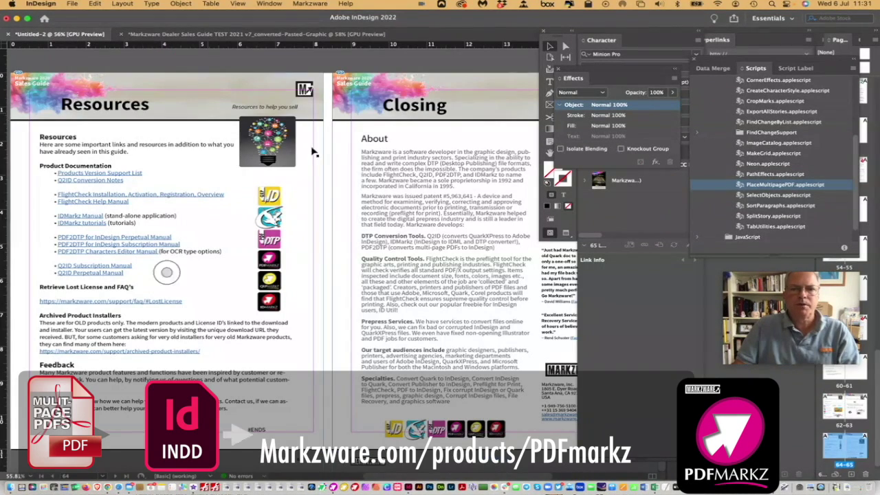
click(190, 34)
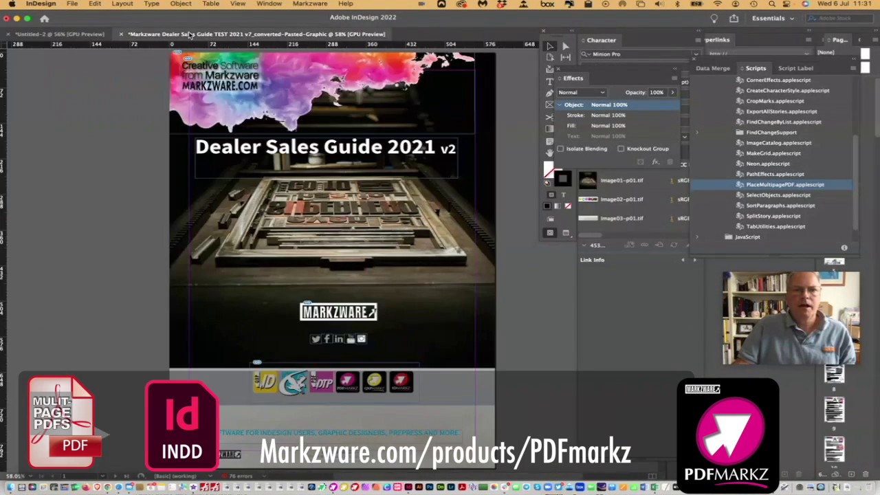
click(81, 35)
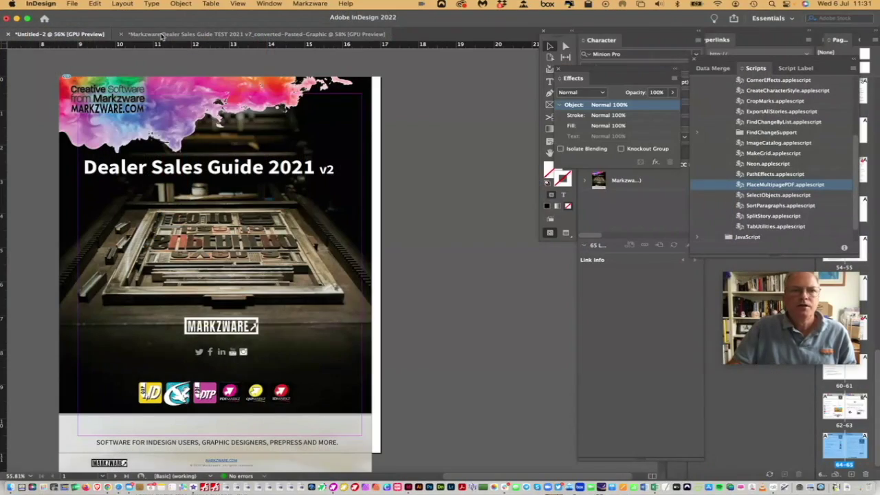
click(277, 33)
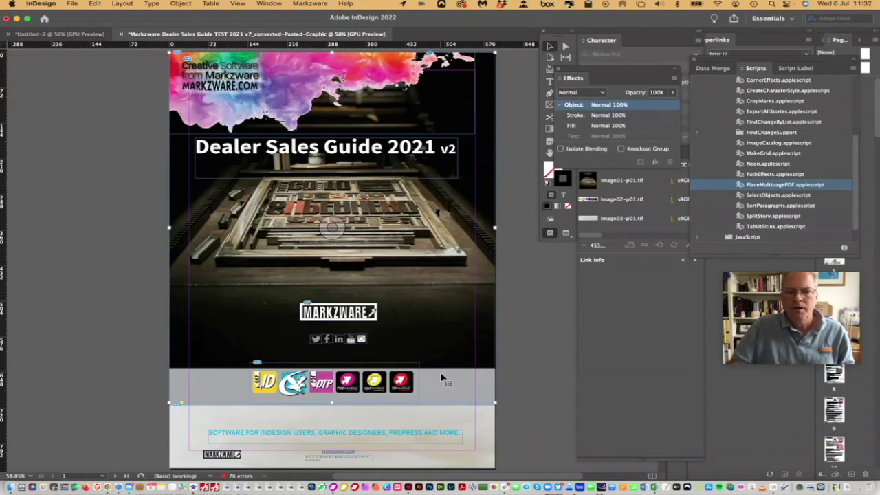
- Stretch the cover image Image01-p01.tif down and right to 28.6% x 29.5% scale
click(363, 372)
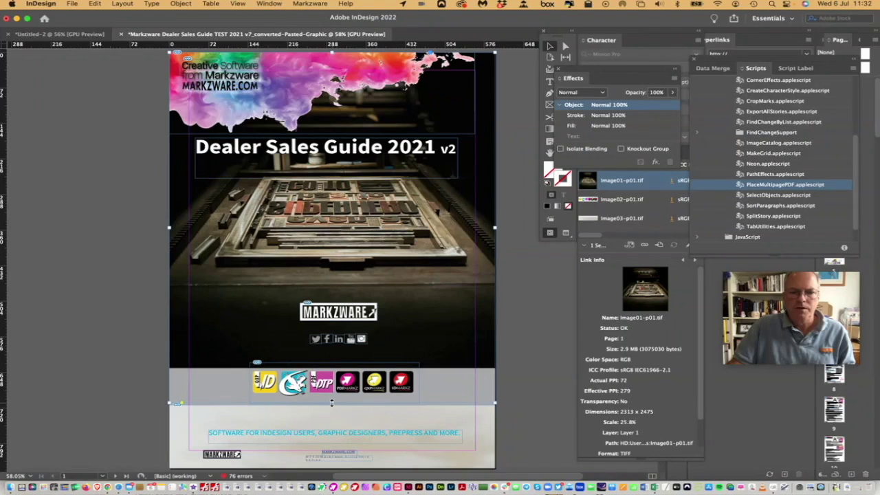
drag(331, 403, 332, 416)
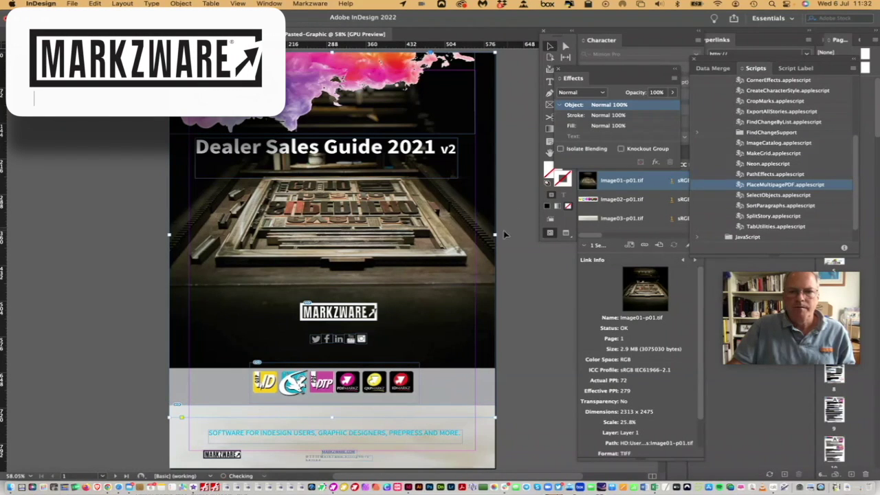
drag(332, 417, 333, 413)
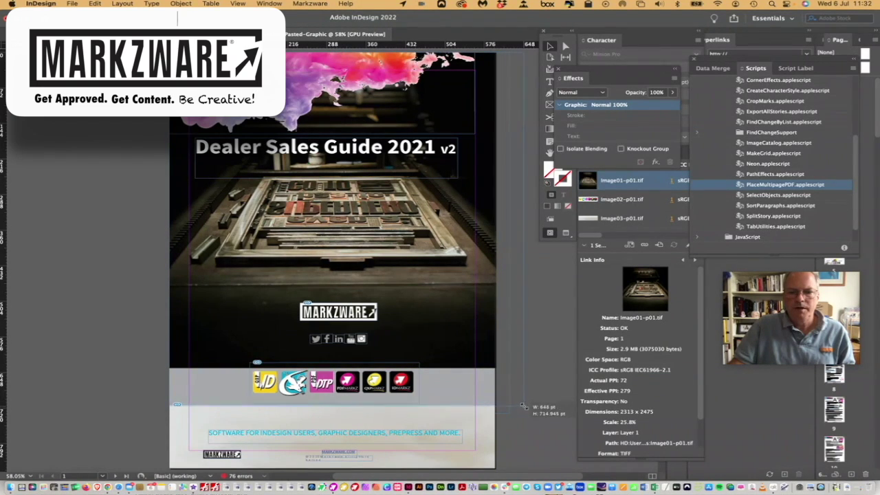
drag(532, 413, 528, 414)
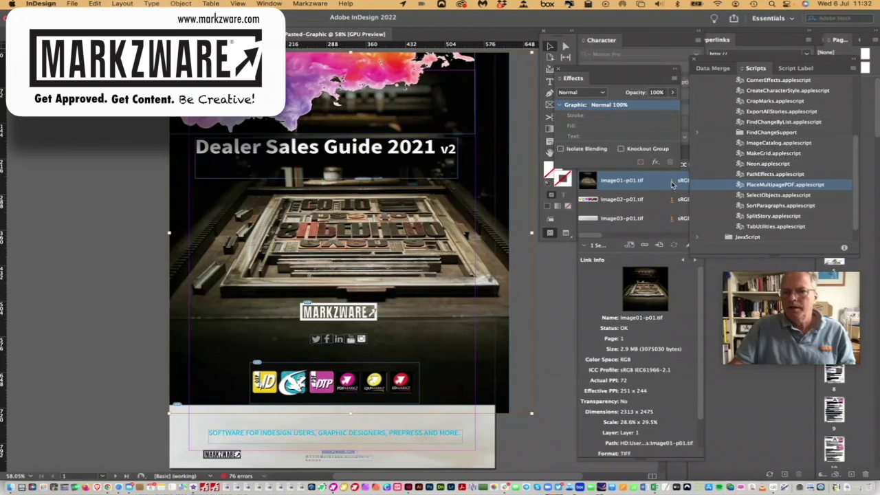
scroll(845, 428, down, 1)
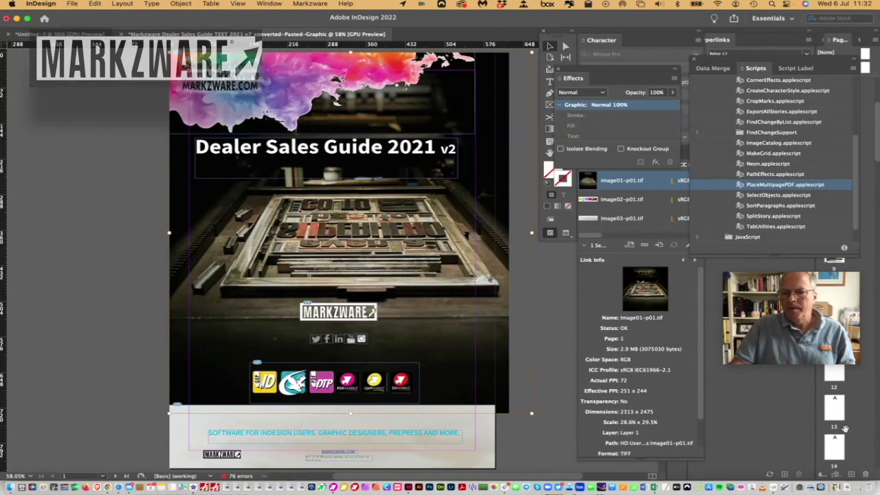
double_click(839, 428)
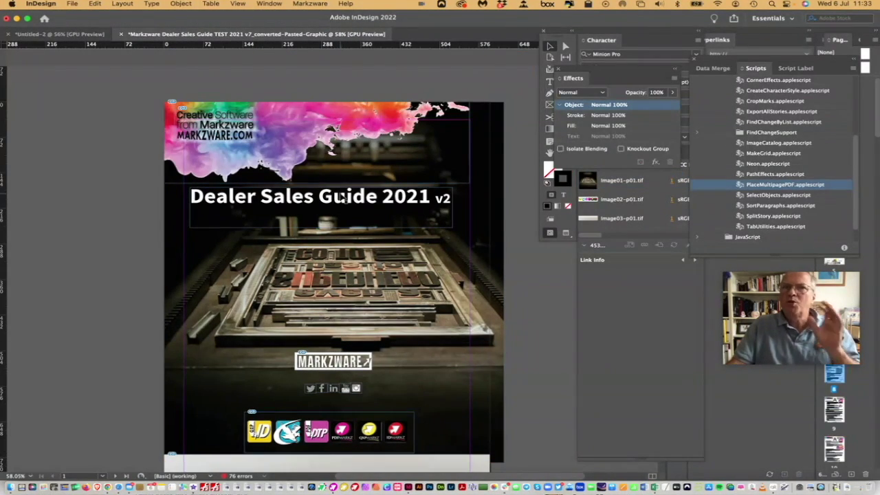
- Replace the cover headline text with "Editable LIVE text!"
click(294, 200)
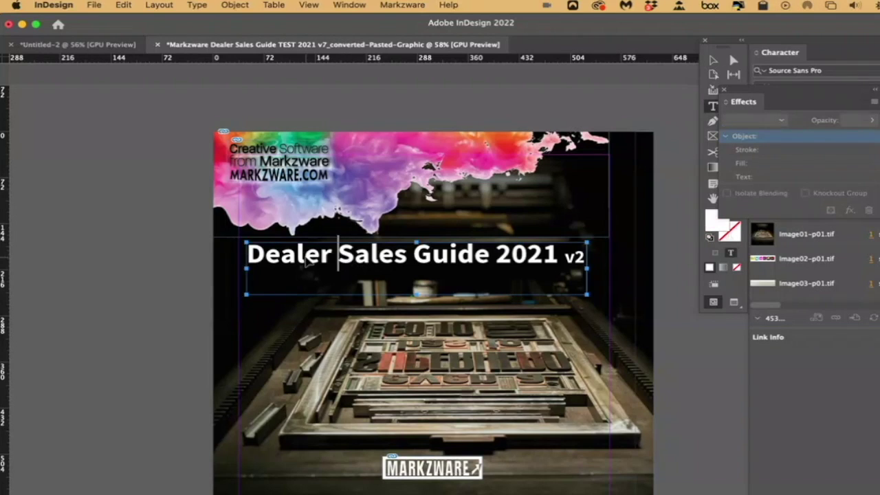
key(super+a)
text(Ed)
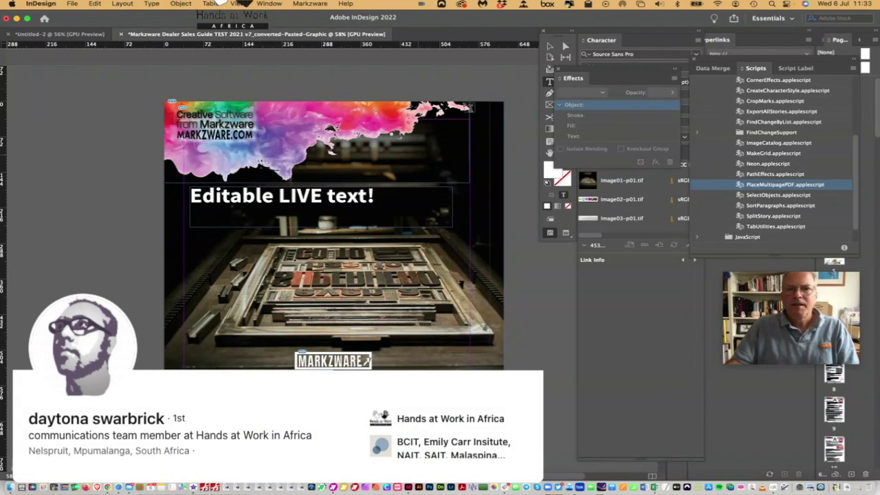
key(Escape)
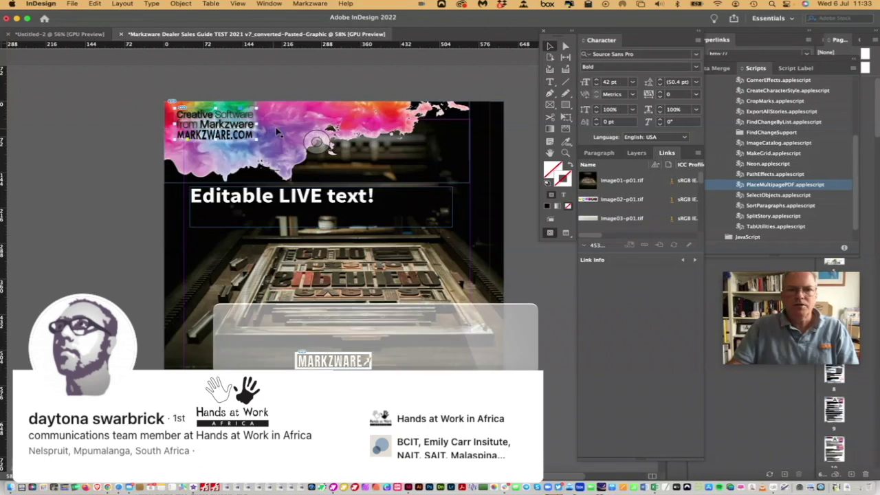
- Select the logo, the colour-splash image and the tagline line to confirm they are live items
click(282, 132)
click(227, 119)
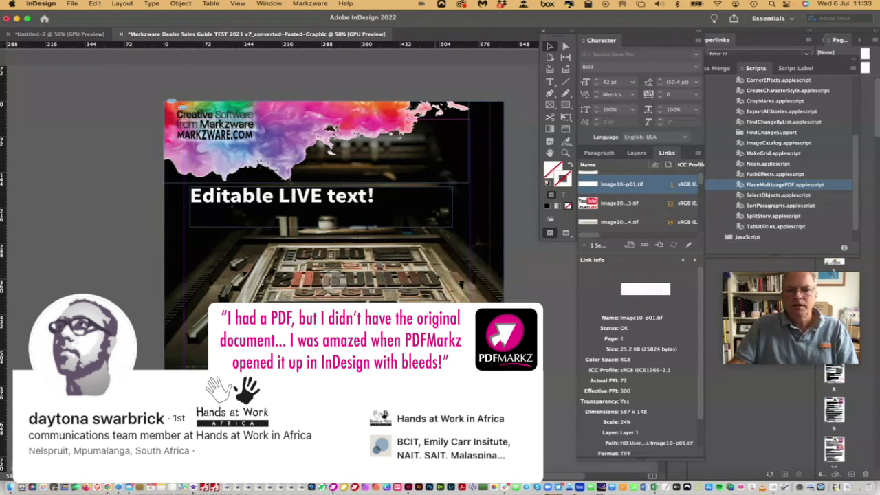
scroll(334, 206, down, 10)
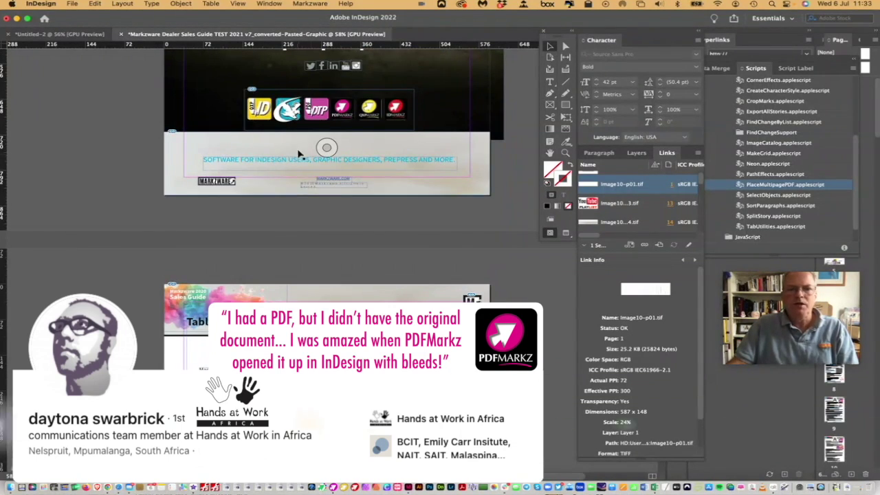
double_click(300, 159)
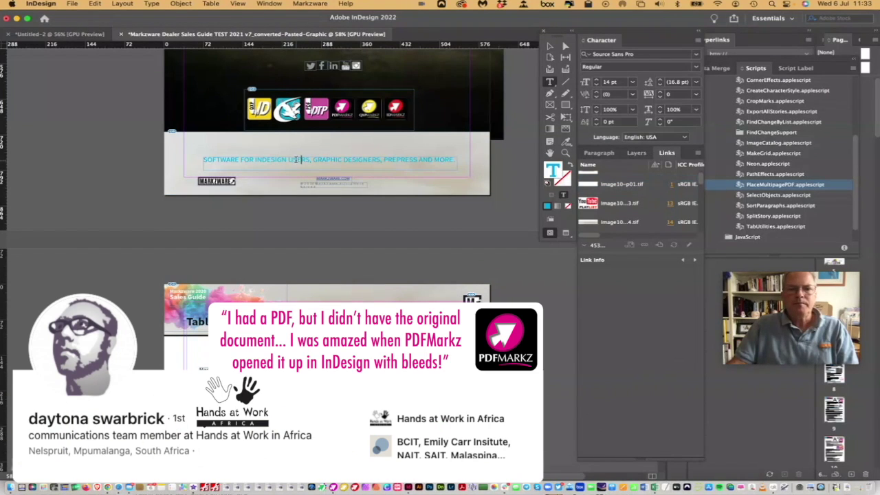
triple_click(297, 159)
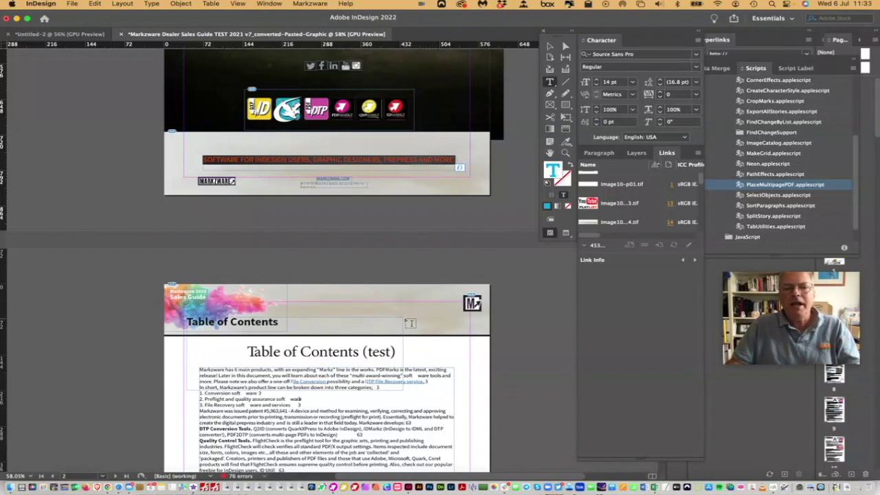
scroll(410, 323, down, 15)
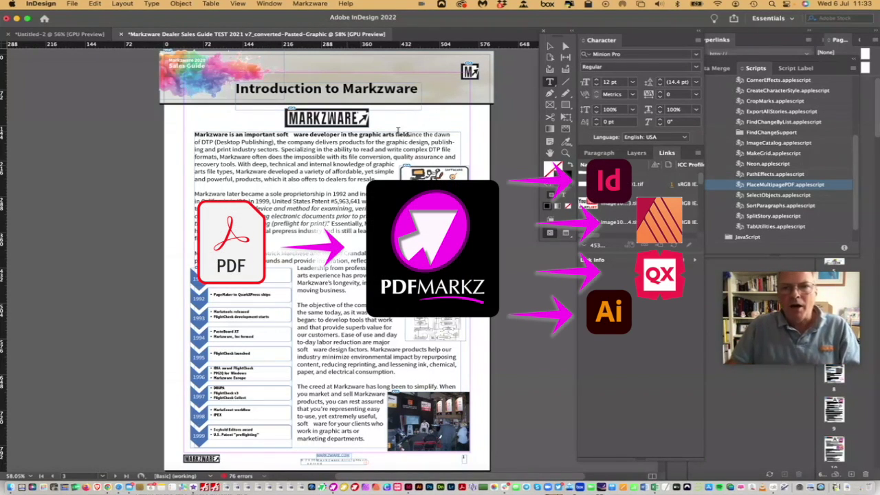
click(615, 216)
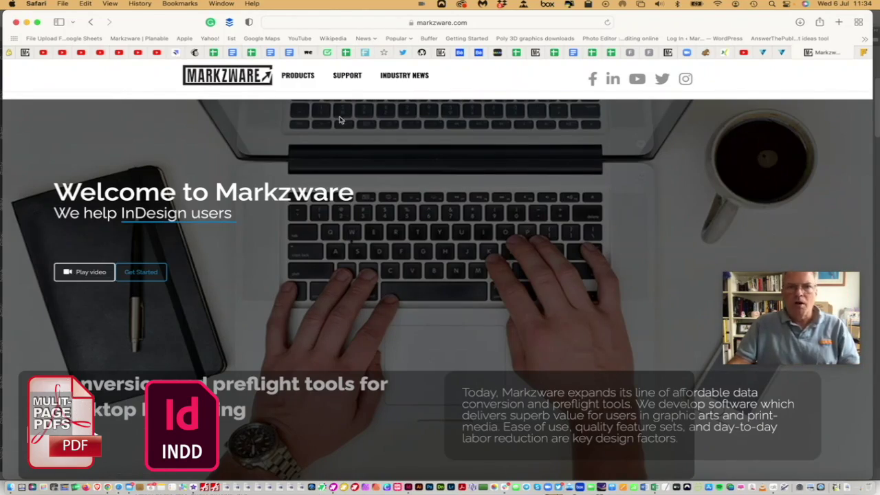
- Open PDFMarkz from the PRODUCTS menu, dismiss the Be Creative! Bundle promo, and view its 19 reviews
mouse_move(296, 80)
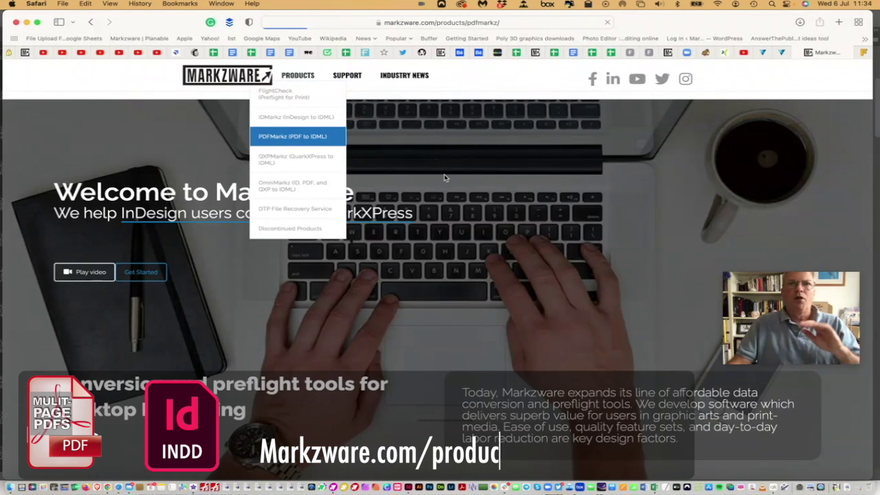
scroll(553, 196, down, 2)
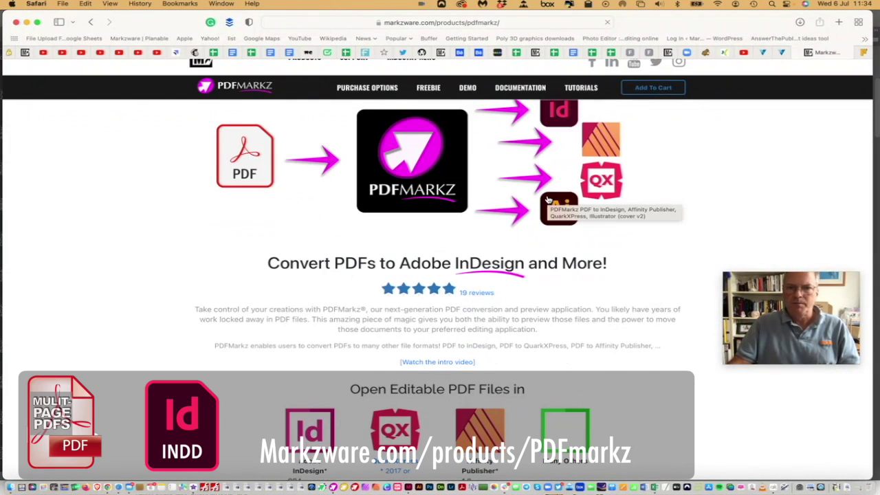
scroll(548, 199, up, 1)
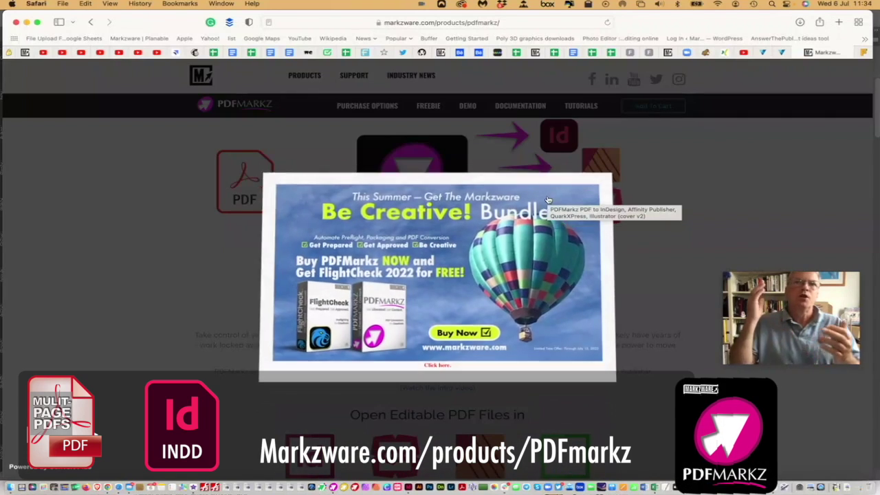
click(662, 257)
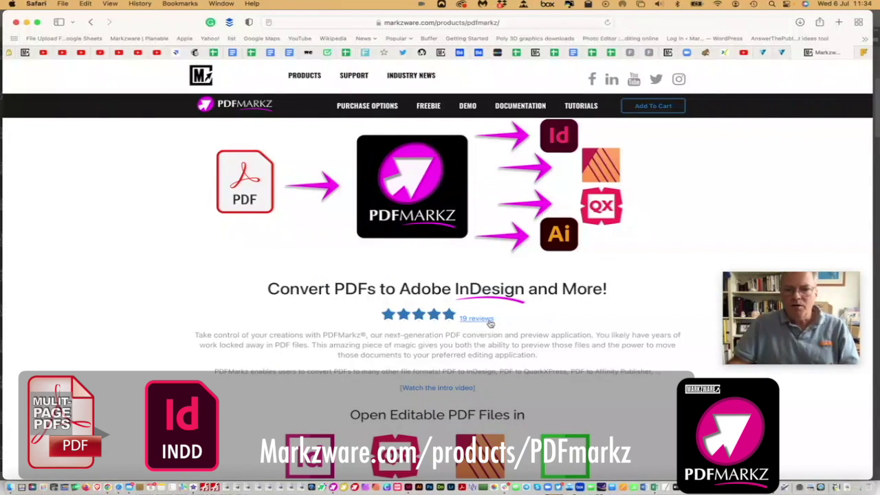
click(480, 319)
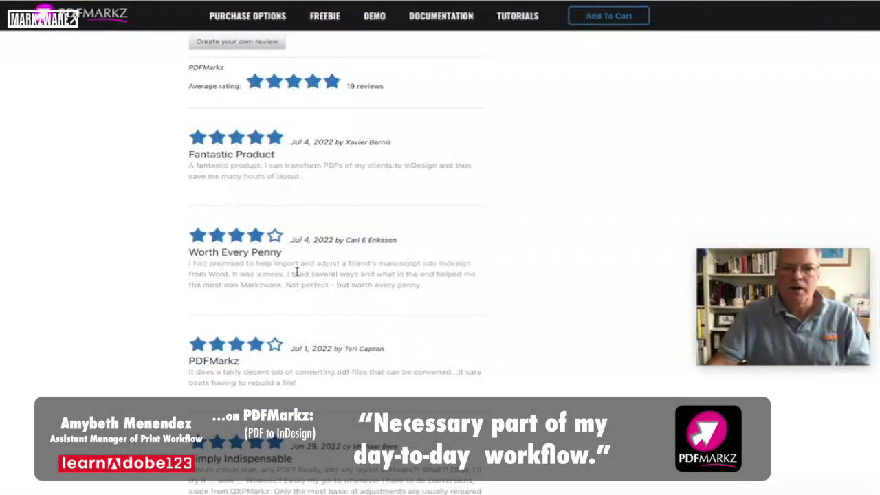
scroll(297, 272, down, 4)
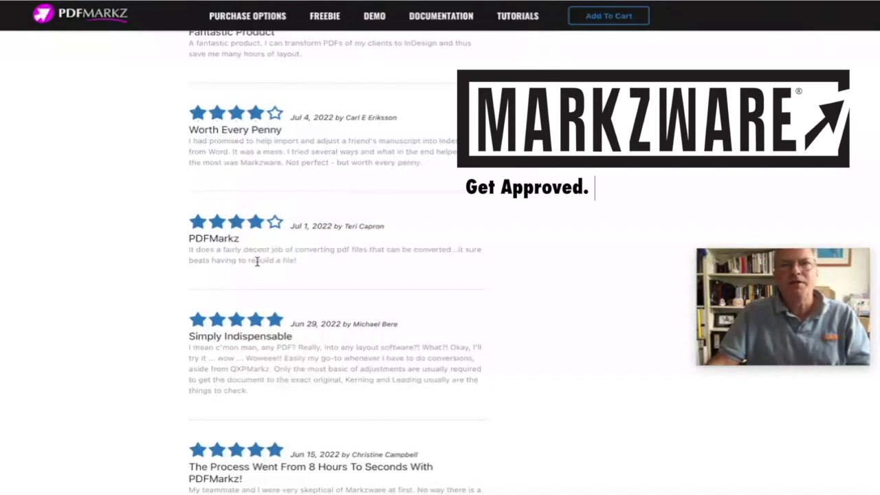
scroll(335, 271, down, 3)
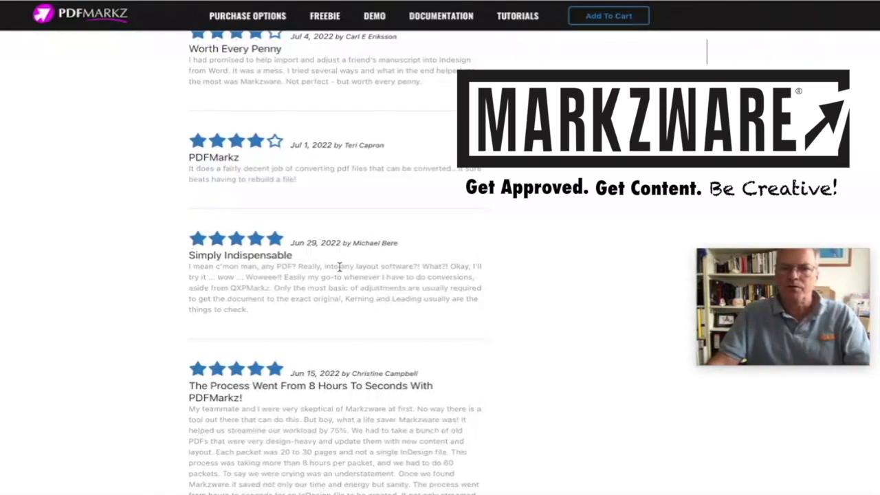
scroll(339, 267, down, 2)
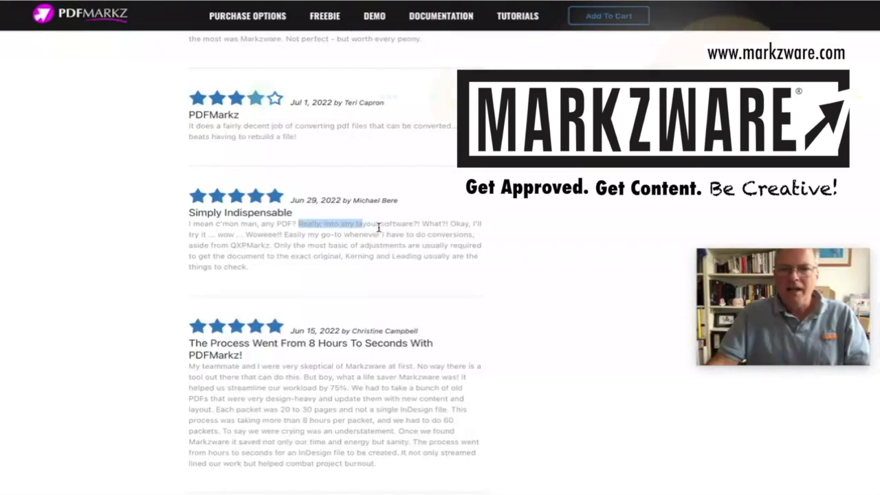
click(413, 227)
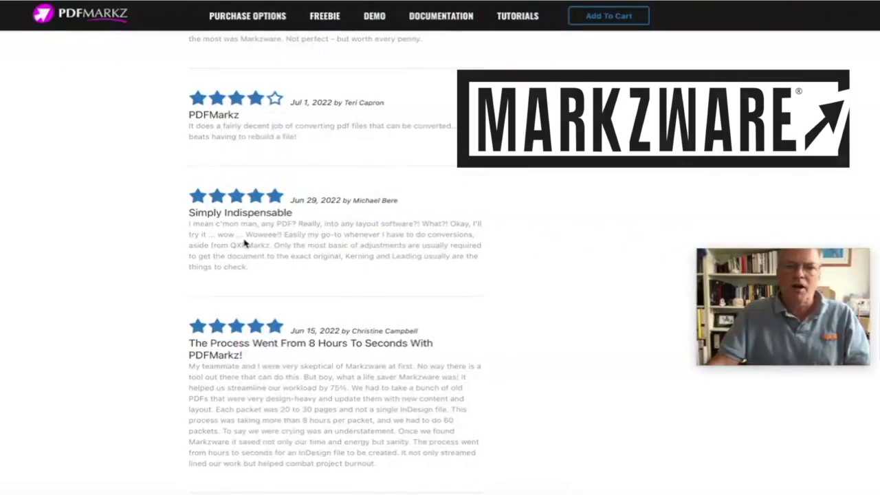